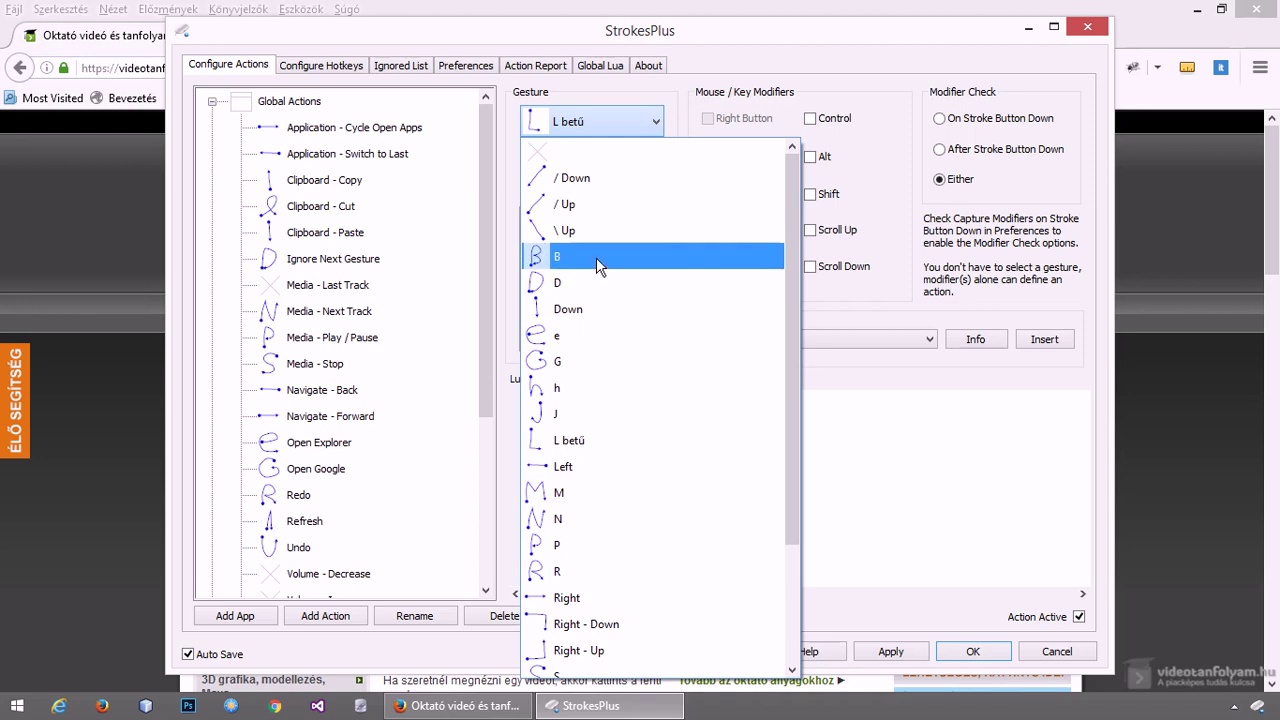
# Assign the L betű gesture to the action that sends Ctrl+S and apply the change.
pyautogui.click(574, 152)
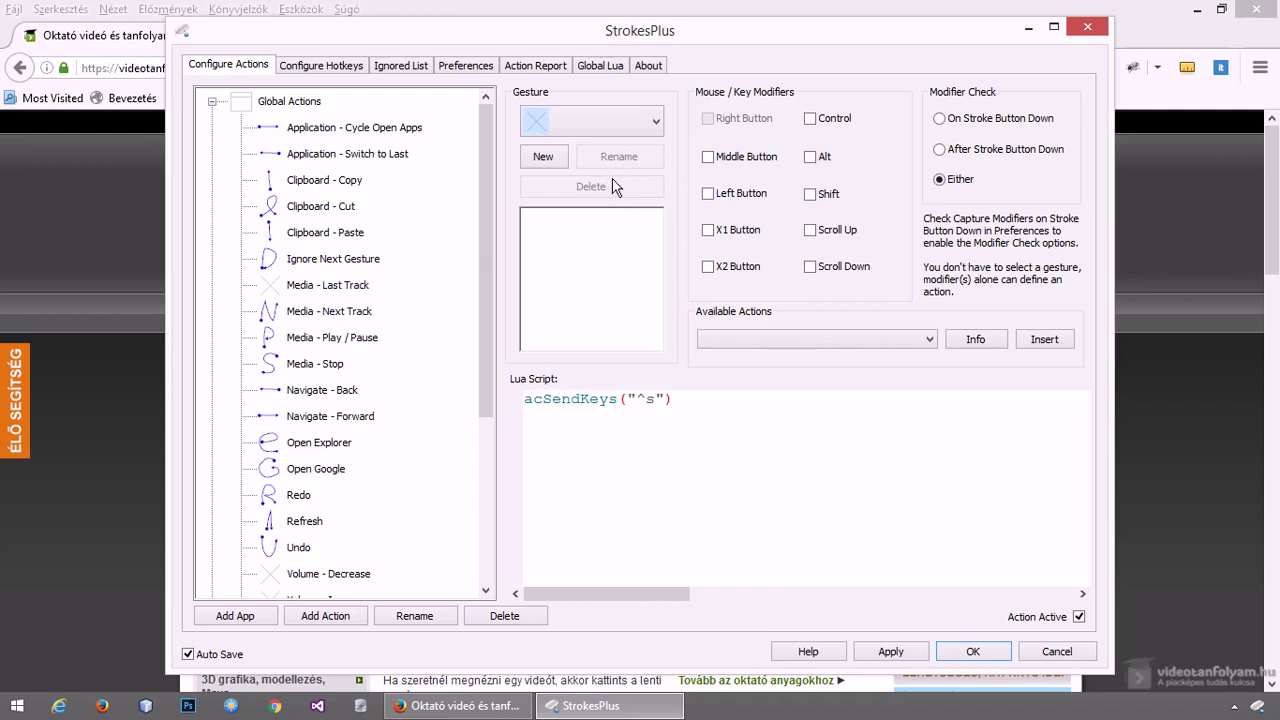
pyautogui.click(590, 122)
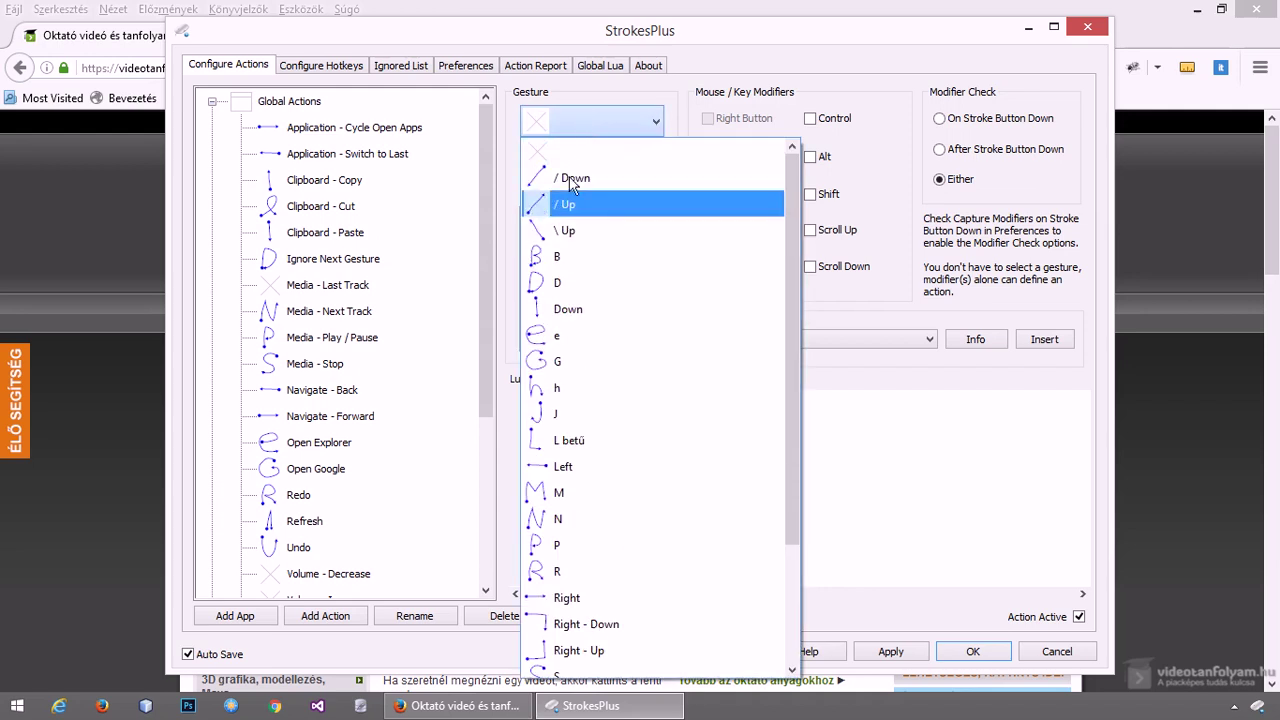
pyautogui.click(585, 124)
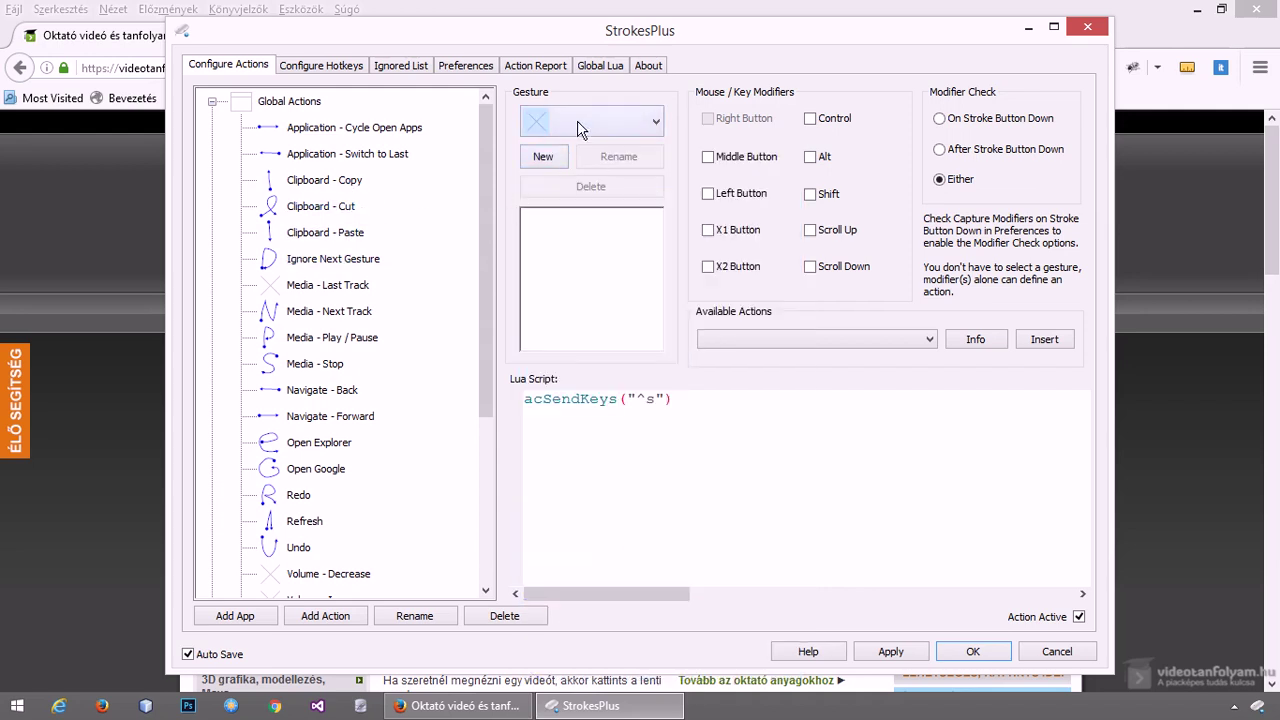
pyautogui.click(579, 122)
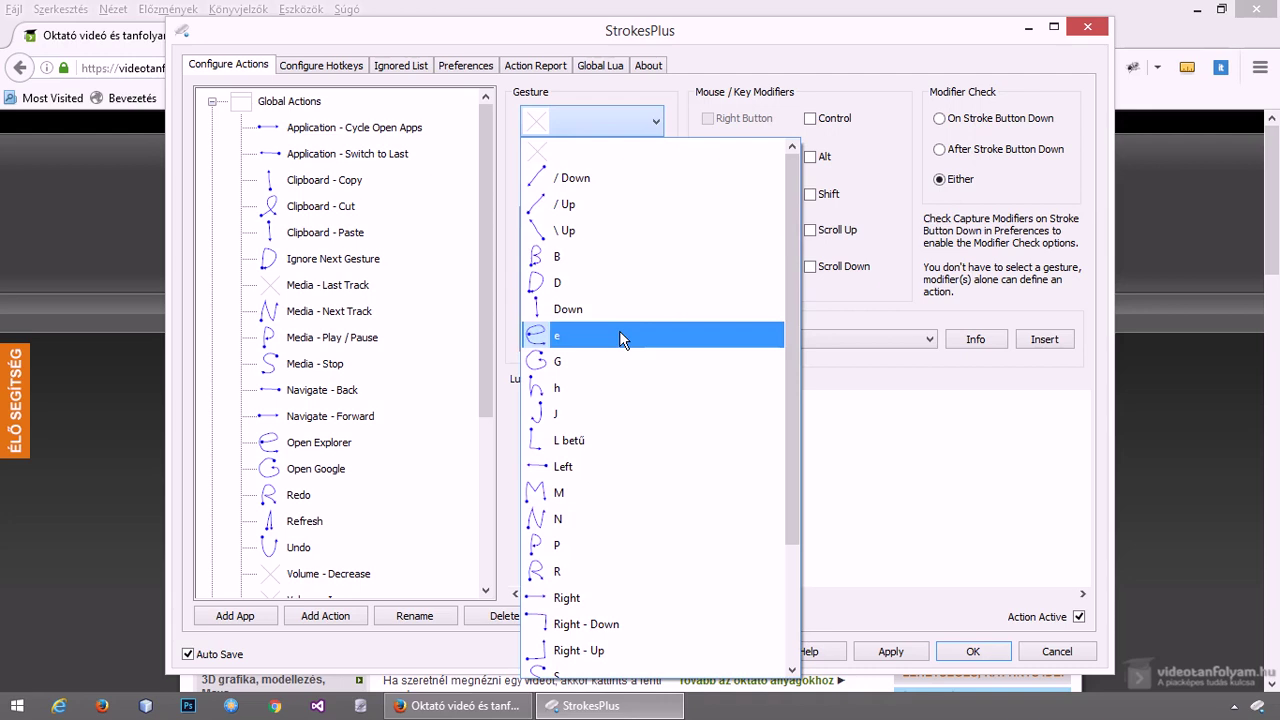
pyautogui.click(601, 440)
pyautogui.click(889, 651)
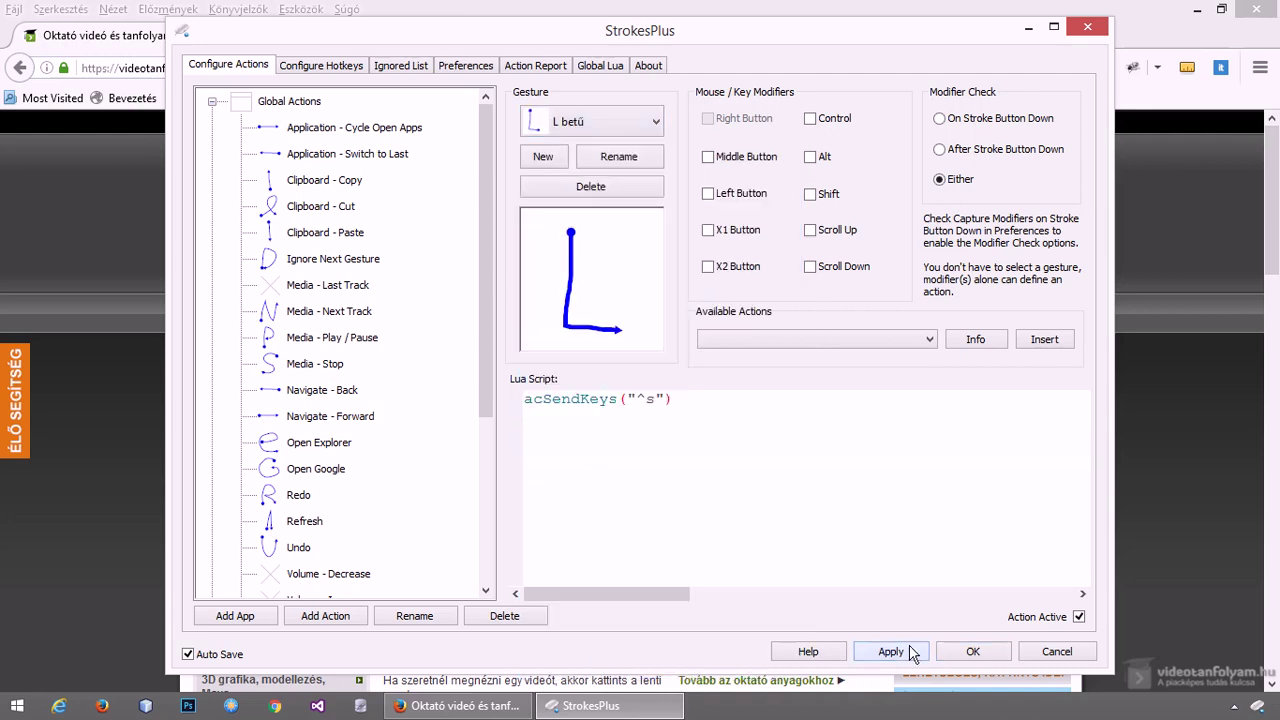
# Switch to Firefox and test the save action on the videotanfolyam.hu page, cancelling the save dialog.
pyautogui.click(1176, 406)
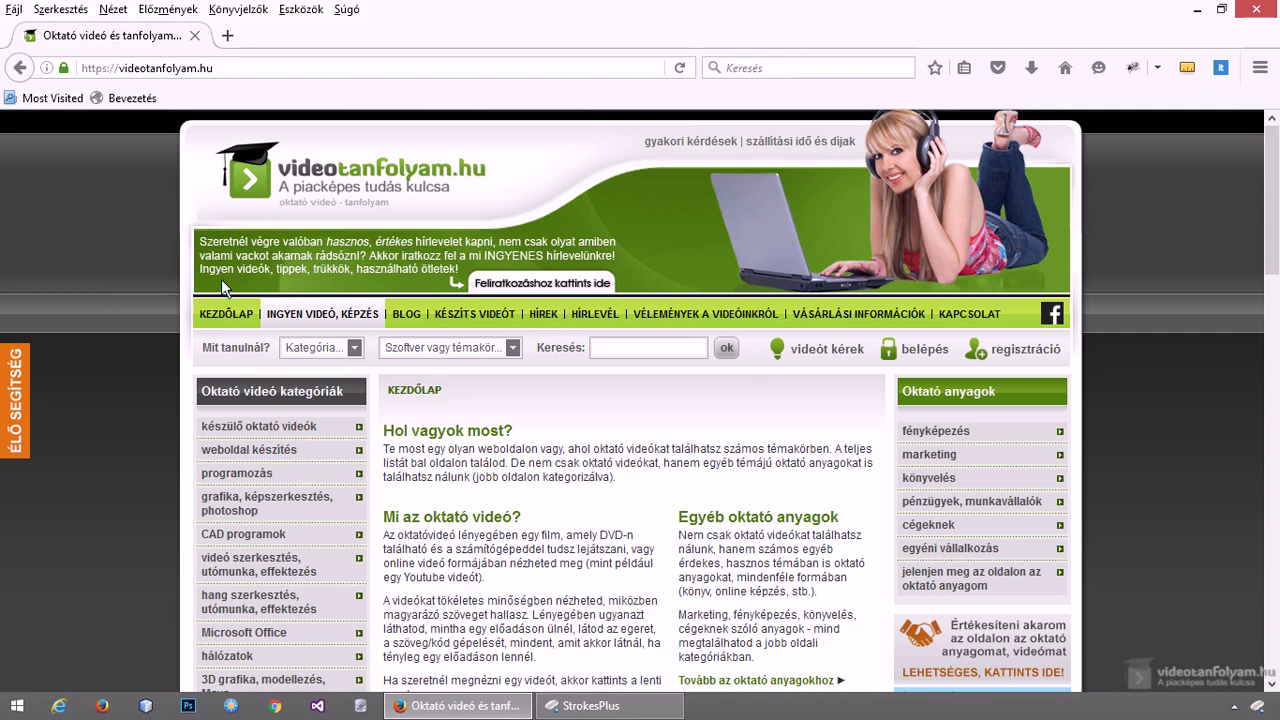
pyautogui.click(440, 347)
pyautogui.click(440, 345)
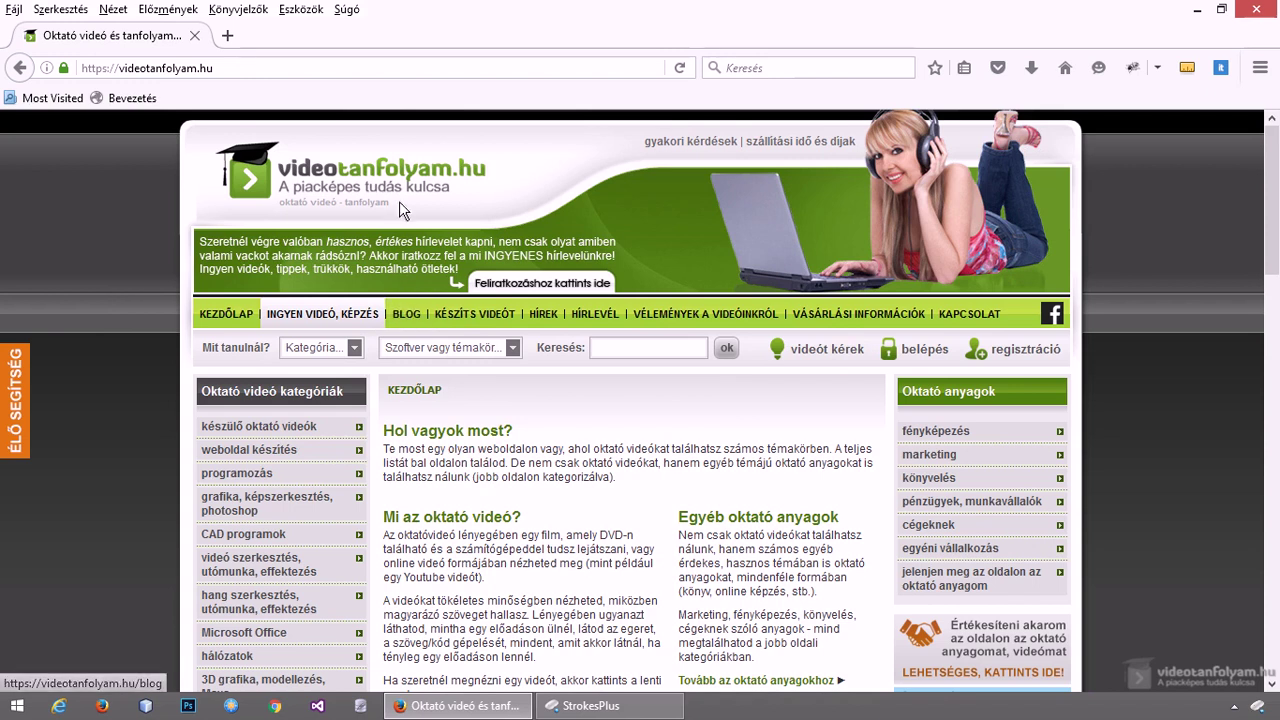
pyautogui.hotkey('ctrl', 's')
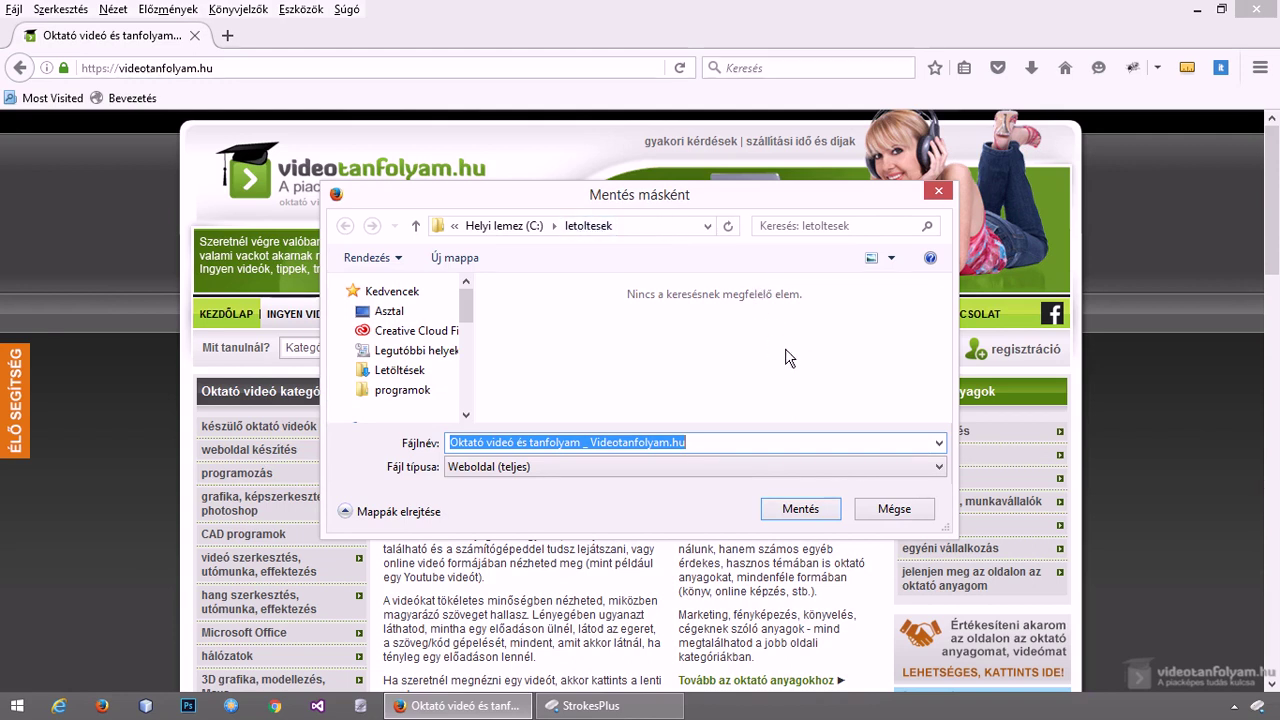
pyautogui.click(911, 516)
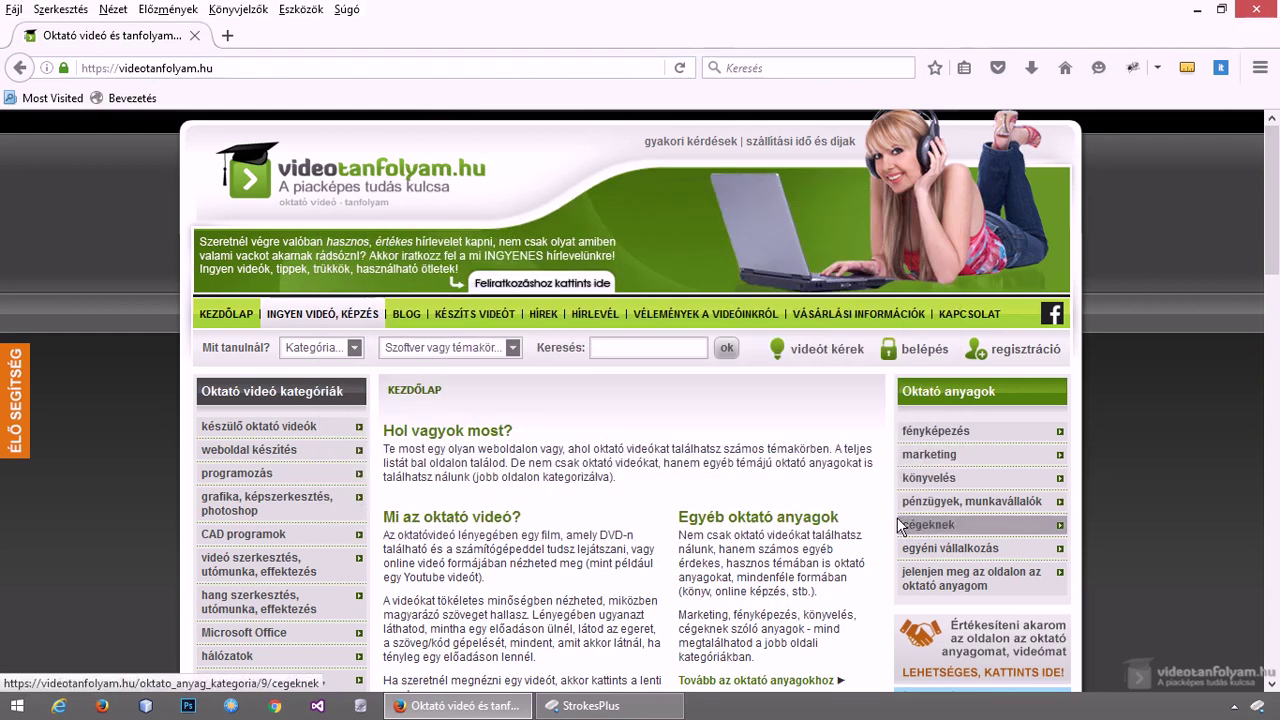
# Switch back to StrokesPlus and review the available actions and the Clipboard - Paste and Application - Switch to Last definitions.
pyautogui.click(591, 706)
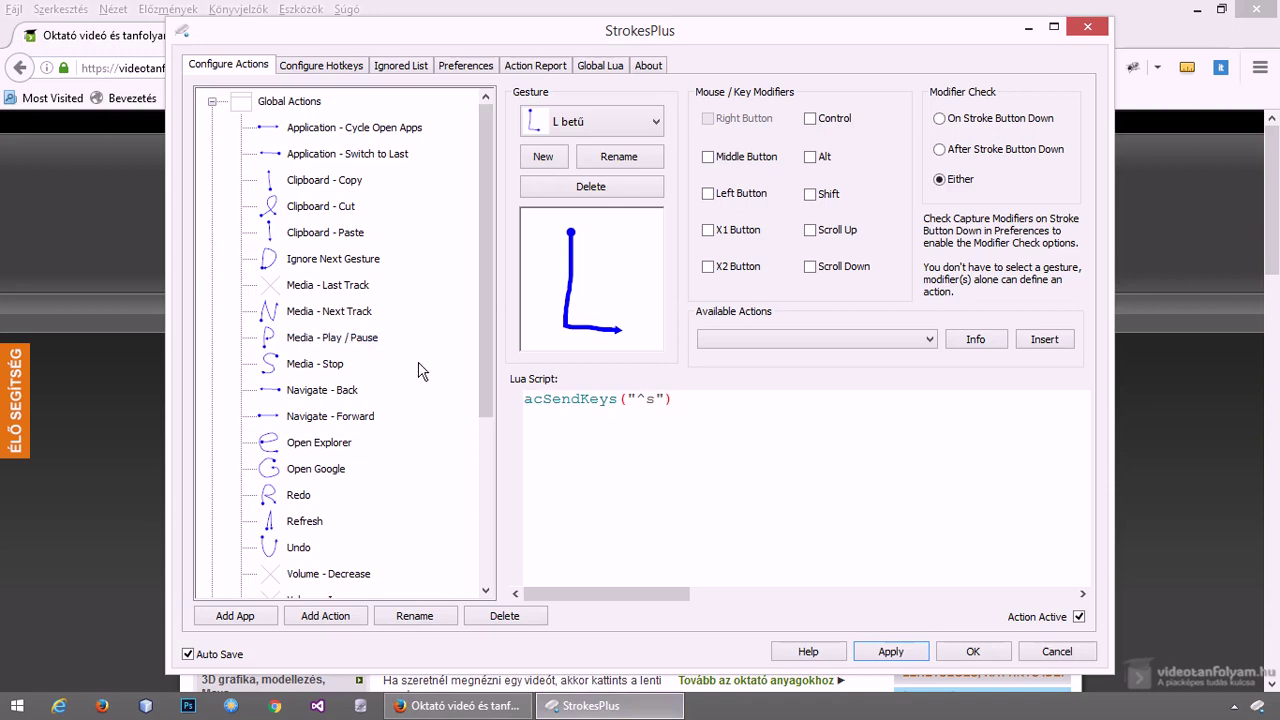
pyautogui.click(741, 340)
pyautogui.moveTo(924, 377)
pyautogui.mouseDown()
pyautogui.moveTo(924, 507)
pyautogui.moveTo(924, 400)
pyautogui.mouseUp()
pyautogui.click(694, 91)
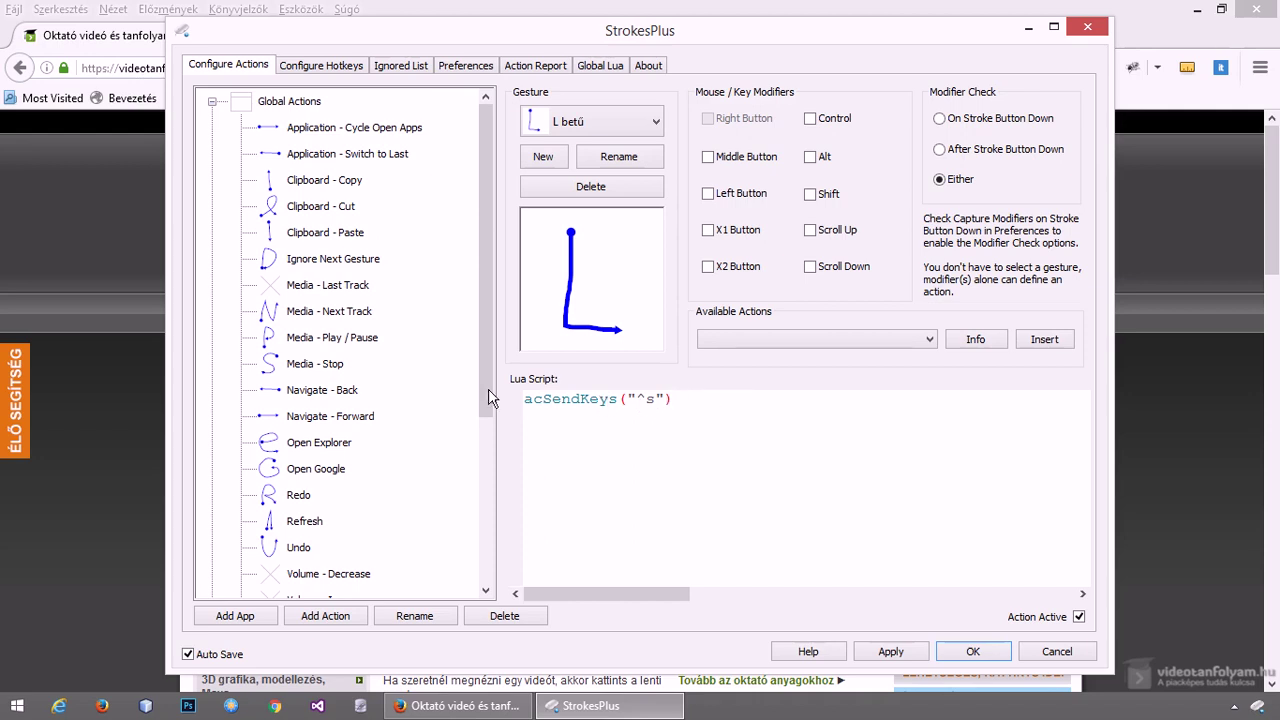
pyautogui.click(352, 234)
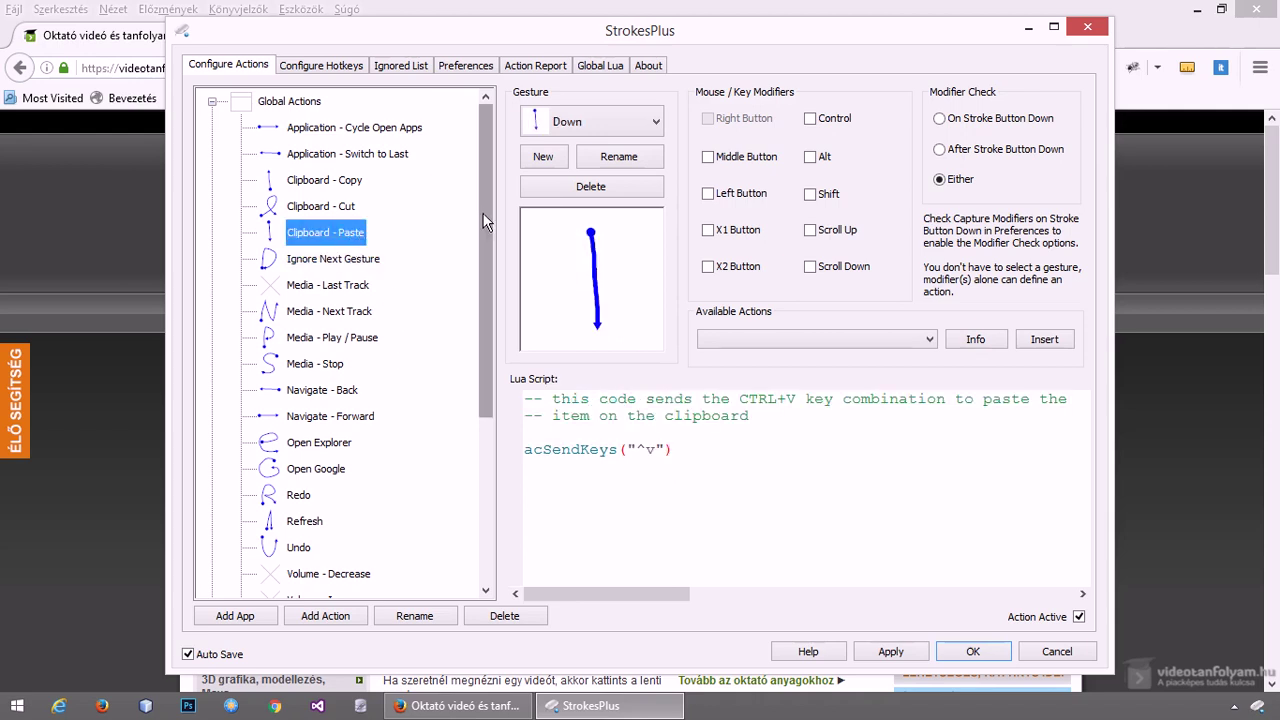
pyautogui.click(360, 154)
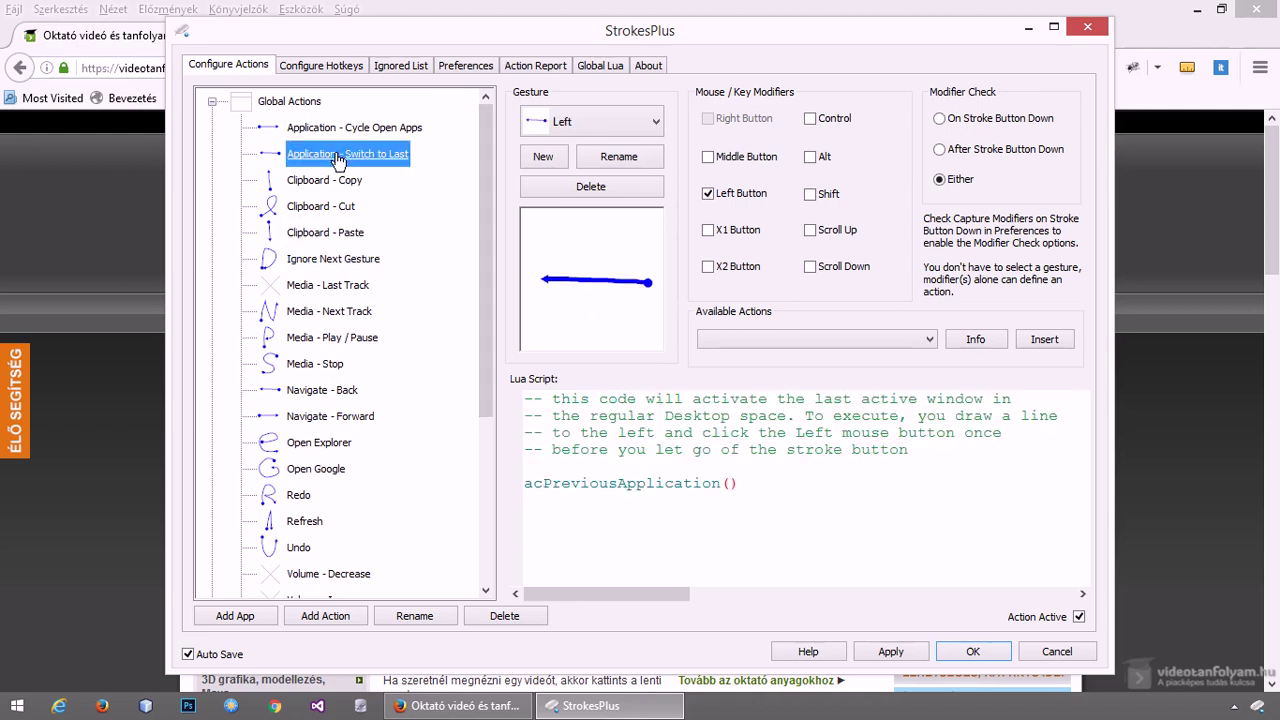
pyautogui.moveTo(486, 184)
pyautogui.mouseDown()
pyautogui.moveTo(502, 349)
pyautogui.moveTo(503, 173)
pyautogui.mouseUp()
# Add an application entry named Photoshop and set its file name to photoshop.exe.
pyautogui.click(264, 620)
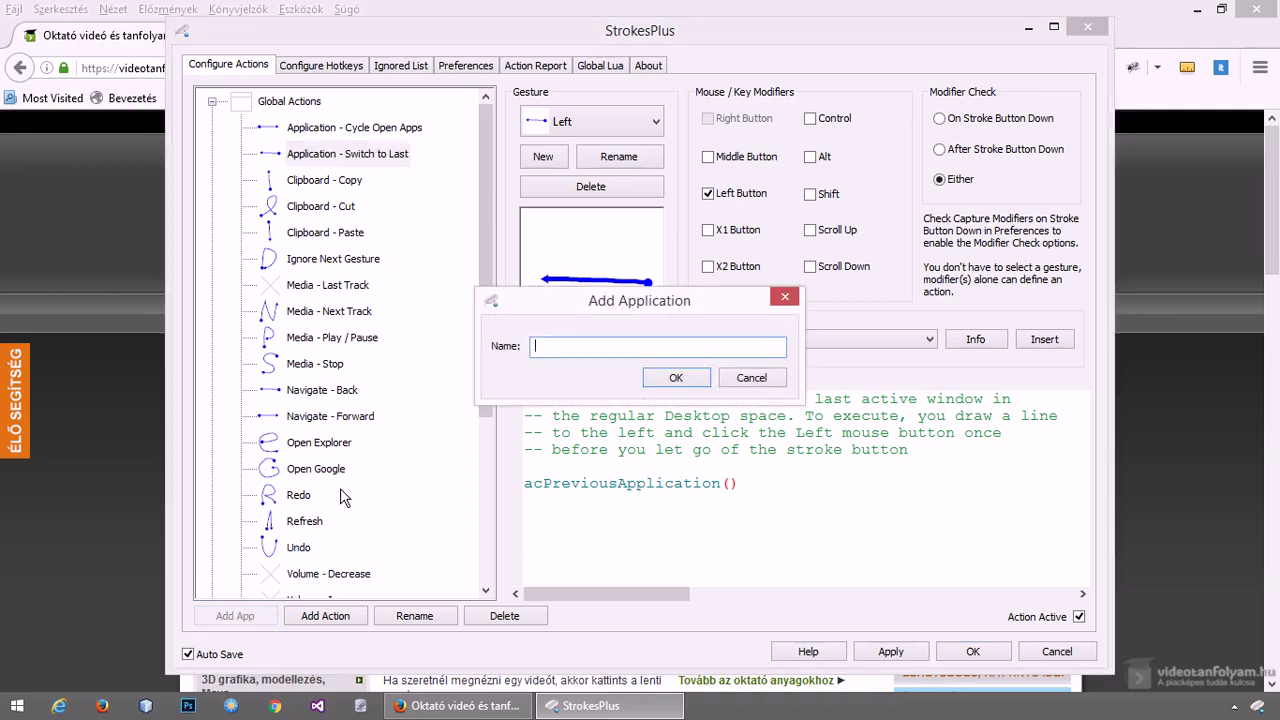
pyautogui.write('Photoshop')
pyautogui.click(672, 378)
pyautogui.click(572, 421)
pyautogui.write('photoshop.exe')
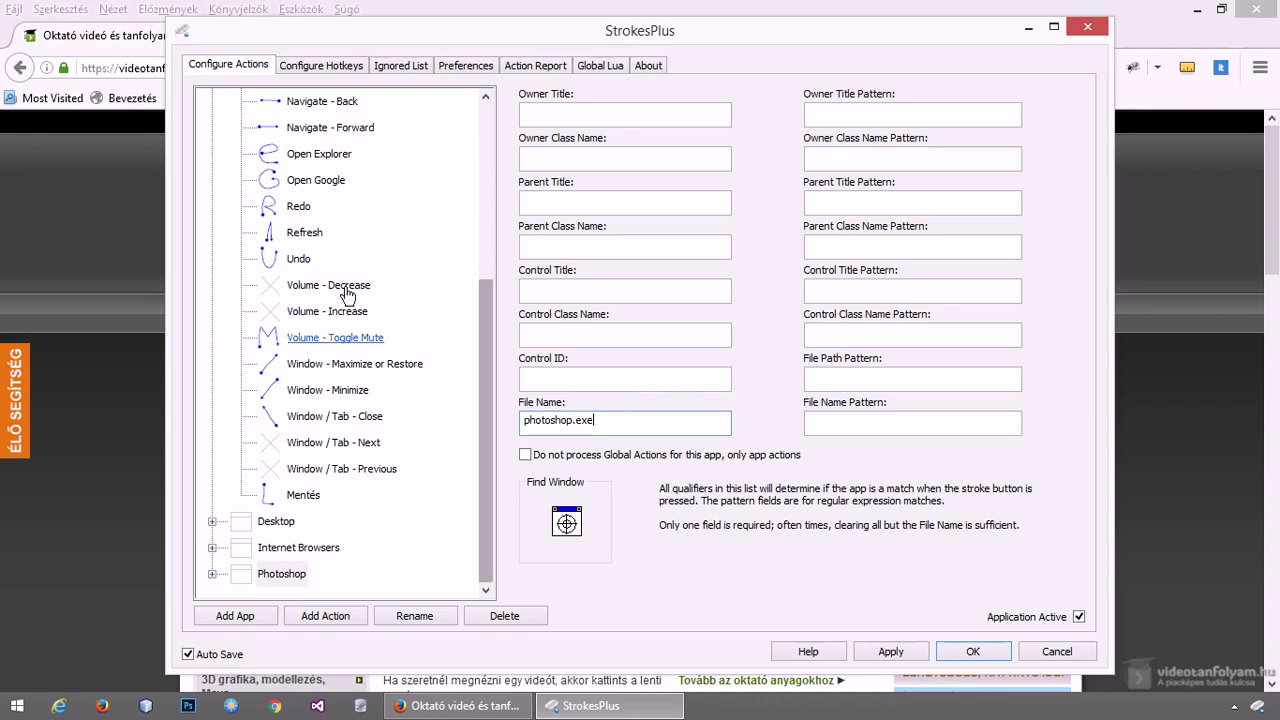
# Add an action named Vonalzó under the Photoshop application.
pyautogui.moveTo(490, 318); pyautogui.dragTo(500, 440)
pyautogui.click(218, 574)
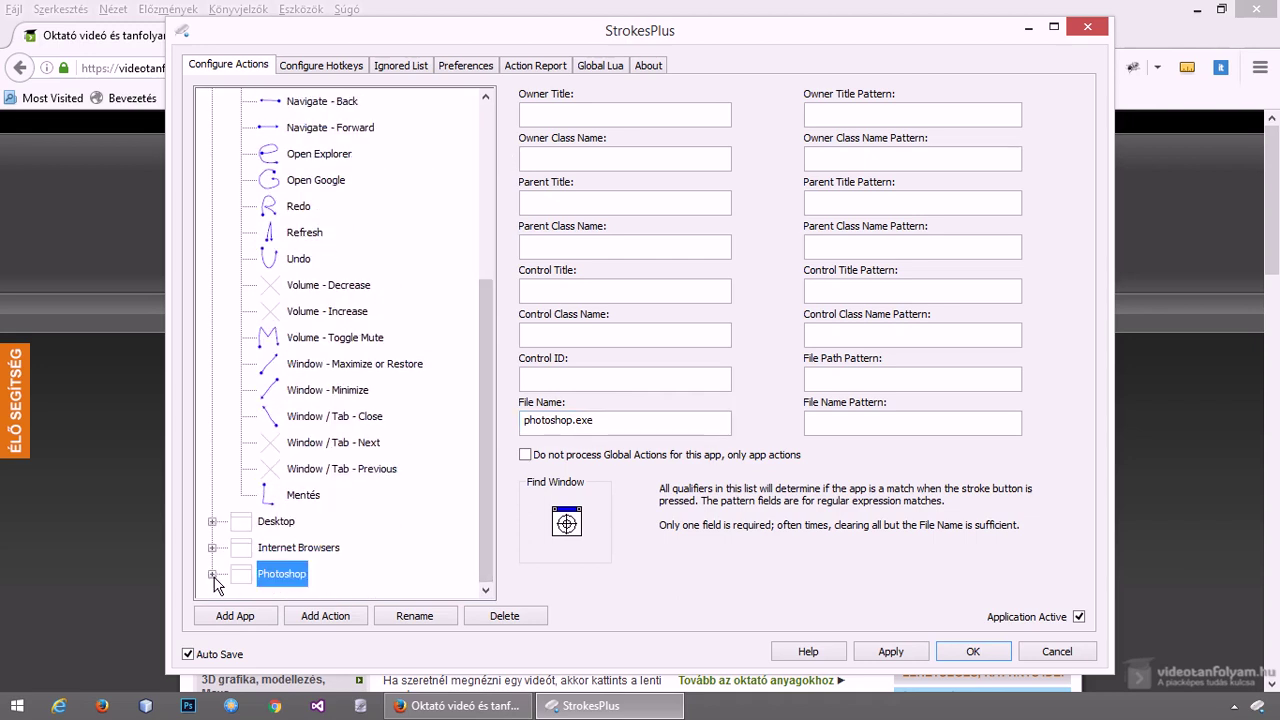
pyautogui.click(322, 615)
pyautogui.write('Vonalzó')
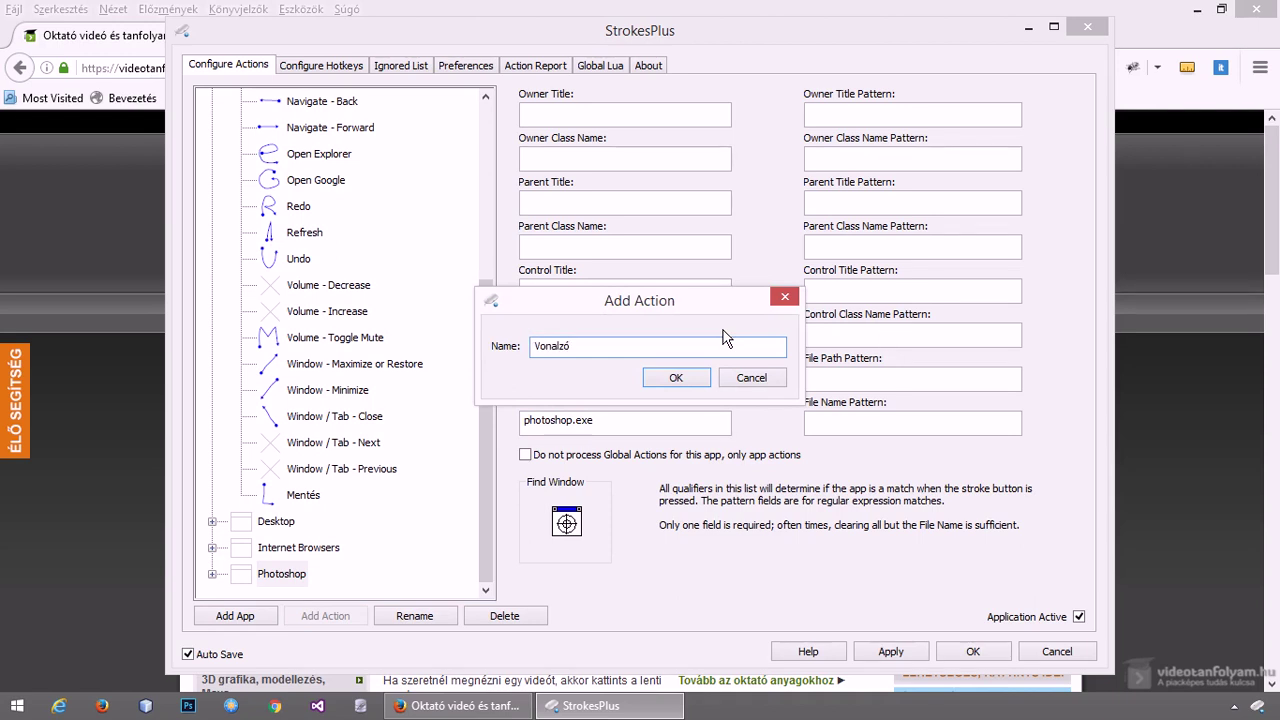
pyautogui.click(680, 380)
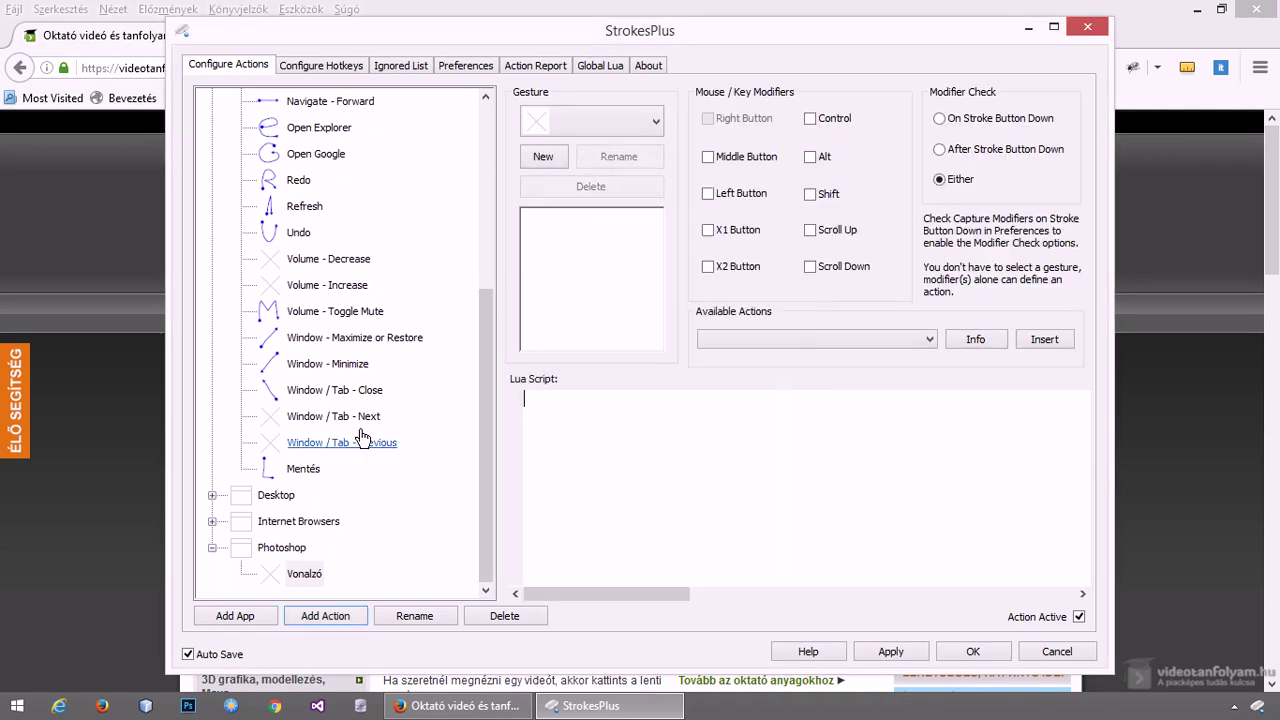
# Copy the acSendKeys line from the Clipboard - Copy action into the Vonalzó action's Lua script.
pyautogui.scroll(5, 362, 438)
pyautogui.click(324, 180)
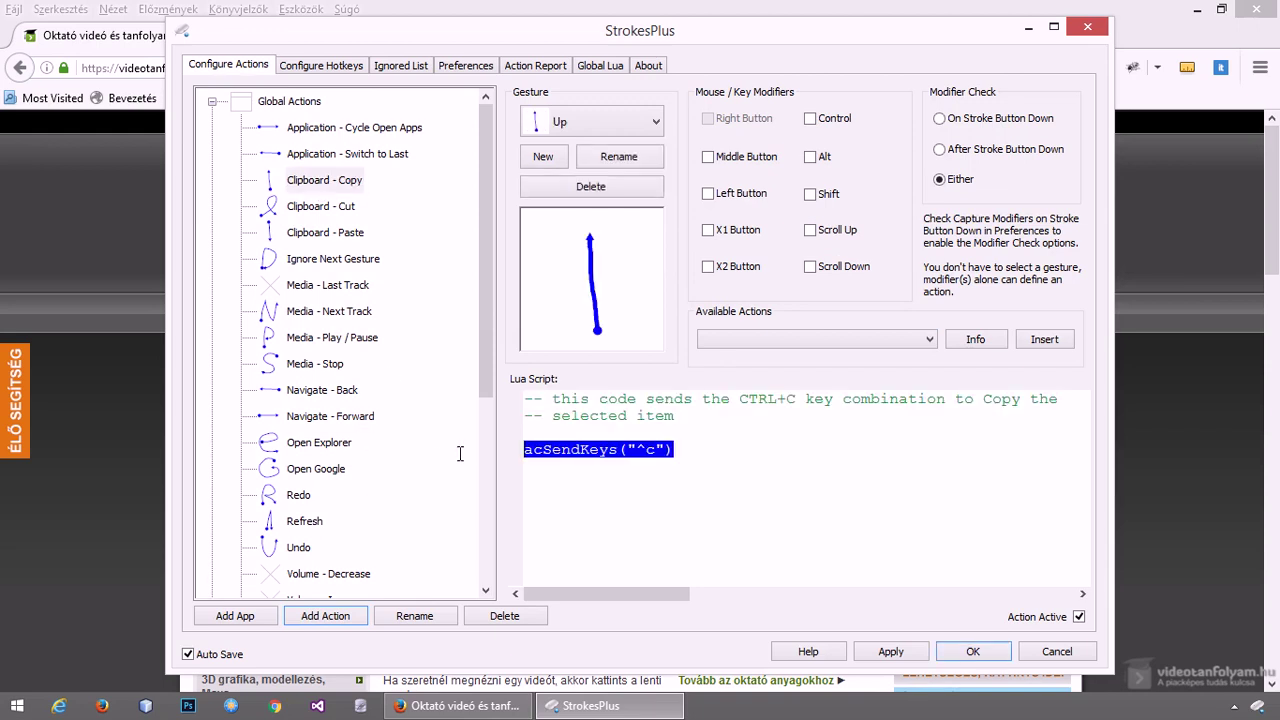
pyautogui.moveTo(483, 230); pyautogui.dragTo(483, 415)
pyautogui.click(304, 573)
pyautogui.click(601, 414)
pyautogui.hotkey('ctrl', 'v')
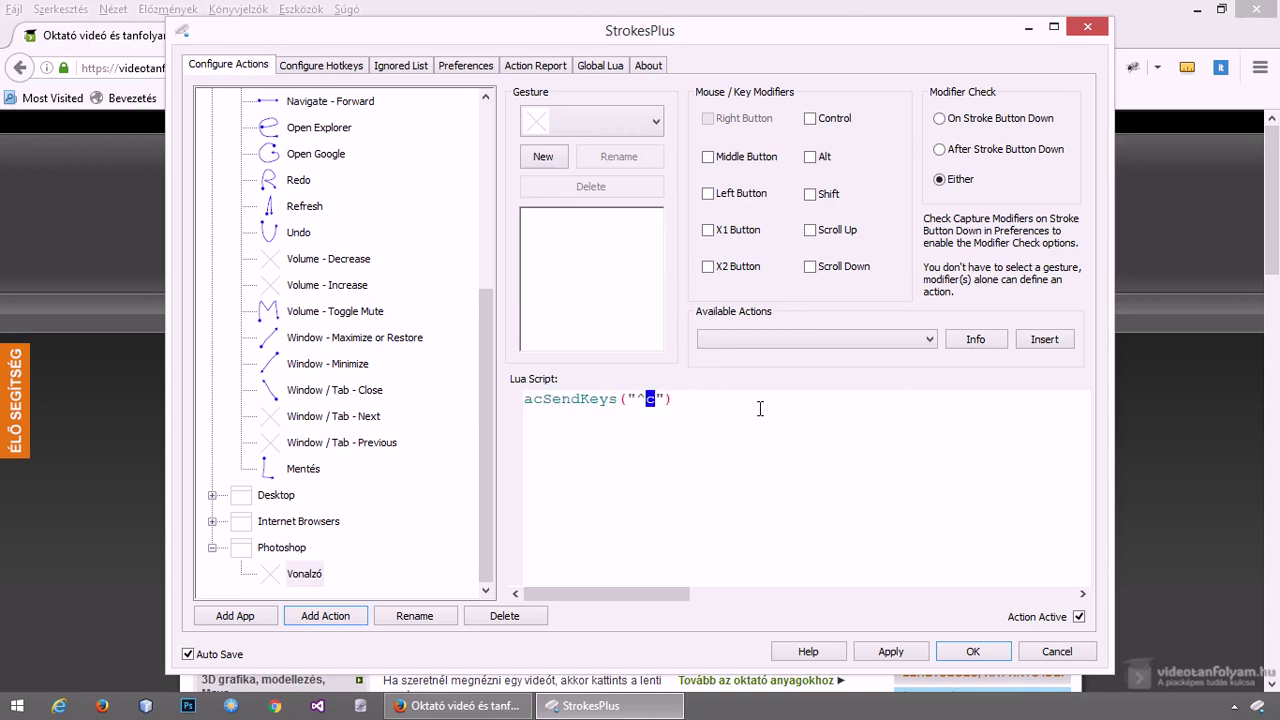
# Make the Vonalzó script send "^r", assign it the R gesture and apply the changes.
pyautogui.click(573, 124)
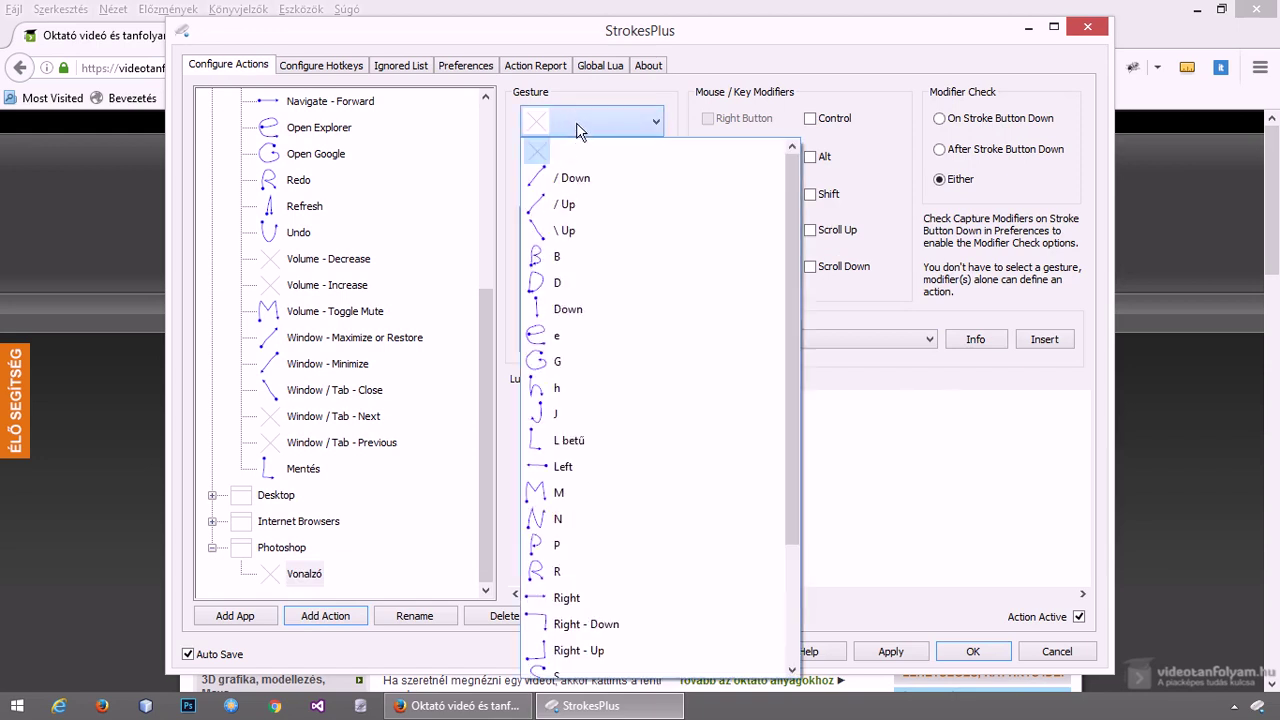
pyautogui.scroll(-1, 795, 212)
pyautogui.click(631, 467)
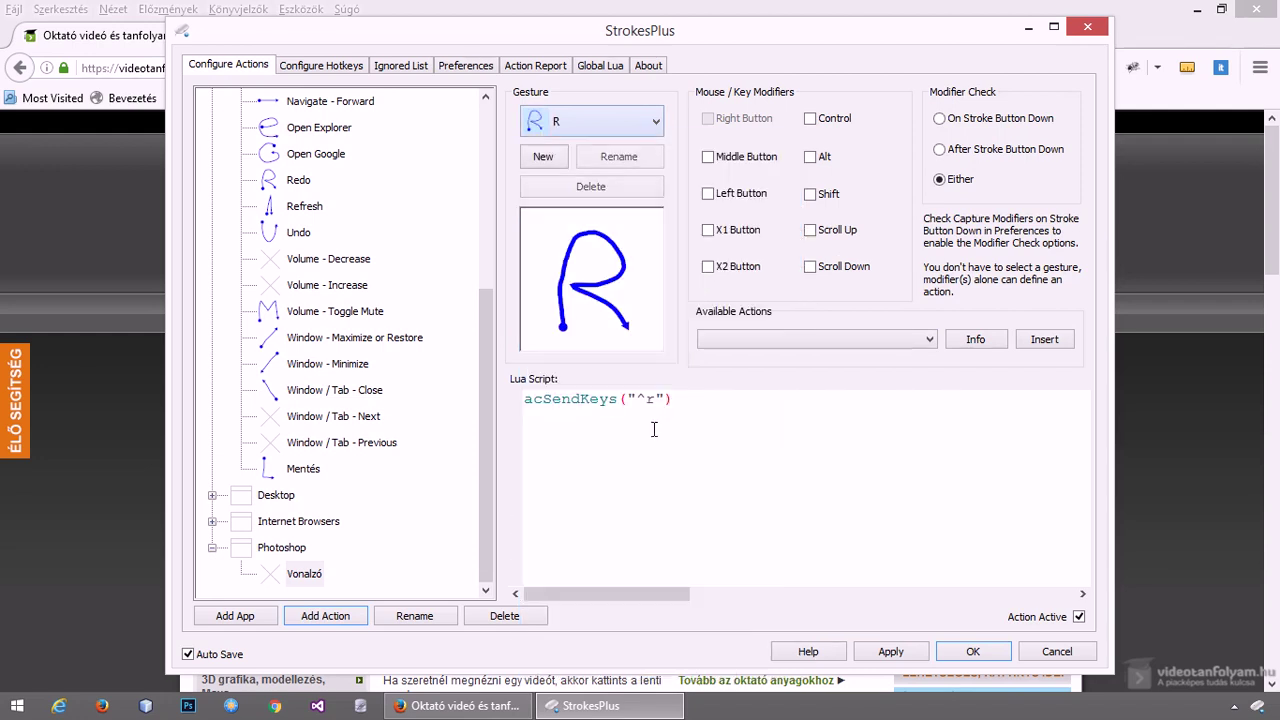
pyautogui.click(889, 651)
pyautogui.click(688, 401)
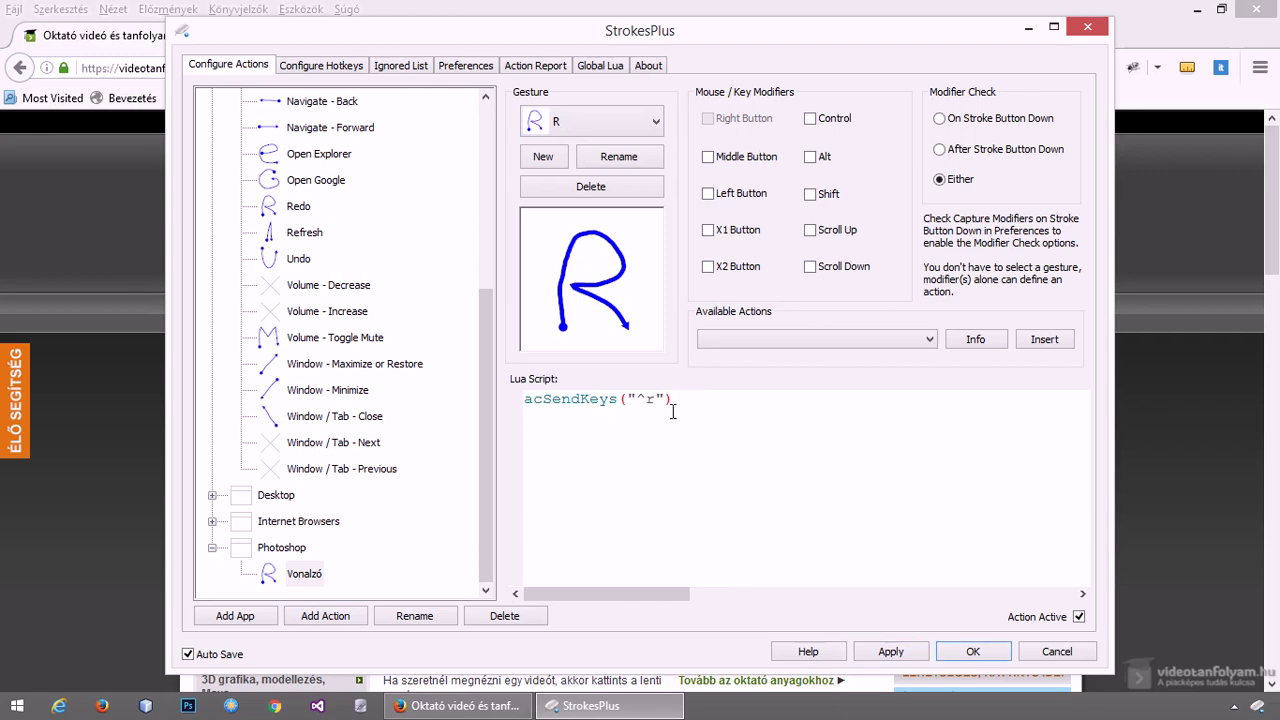
# Review the window-matching settings of the Photoshop, Internet Browsers and Desktop application entries.
pyautogui.click(282, 547)
pyautogui.click(298, 521)
pyautogui.click(283, 495)
pyautogui.click(298, 521)
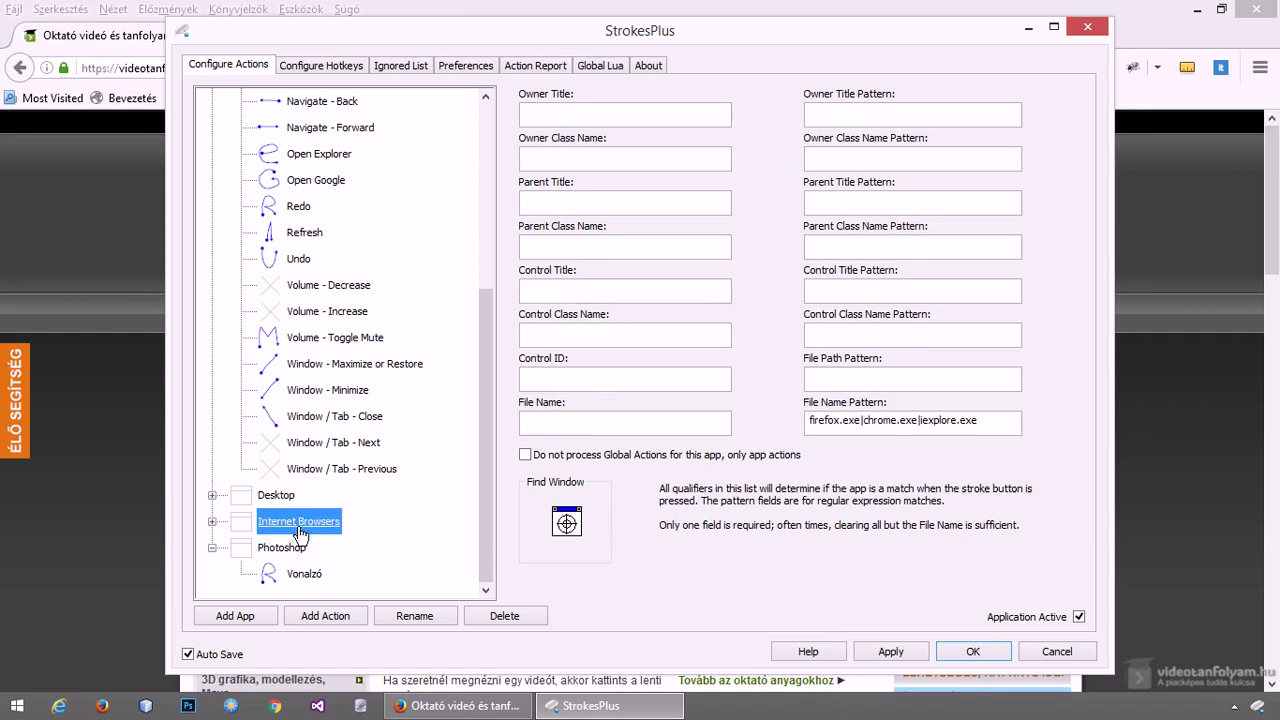
# Review the global actions from Window / Tab - Next up to Volume - Toggle Mute and check the ignored windows.
pyautogui.click(293, 446)
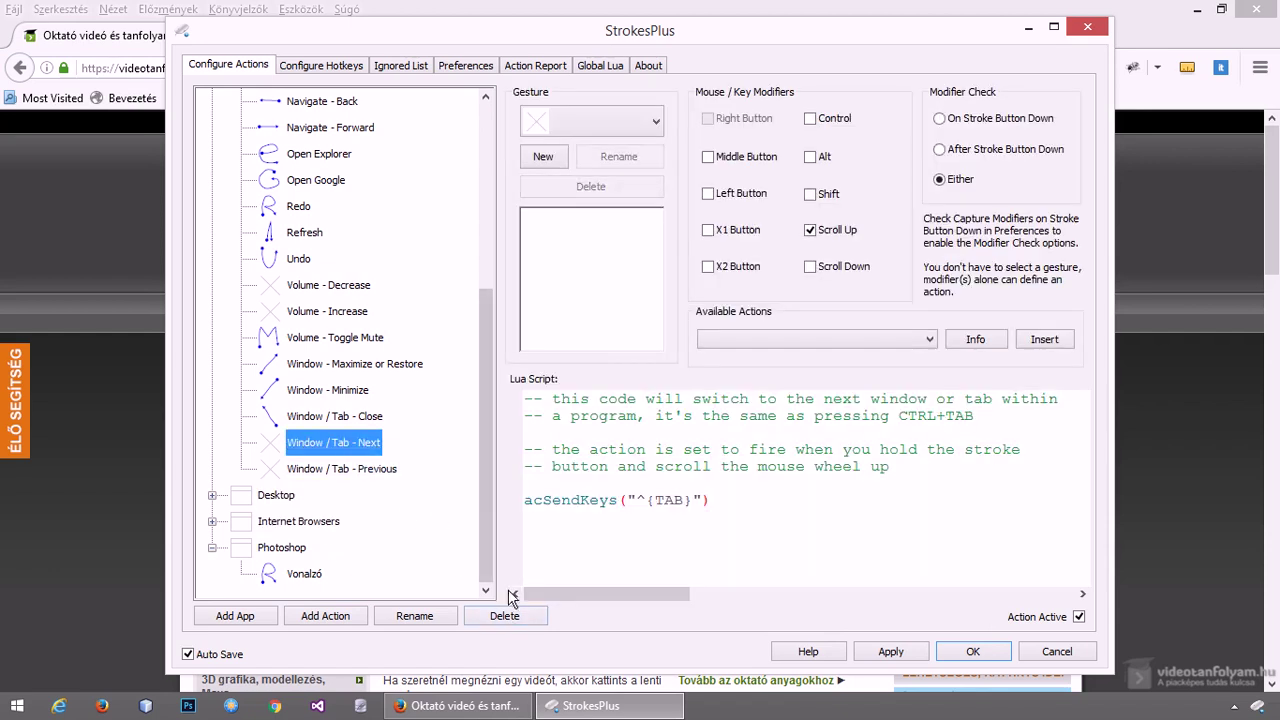
pyautogui.press('Up')
pyautogui.press('Up')
pyautogui.press('Up')
pyautogui.press('Up')
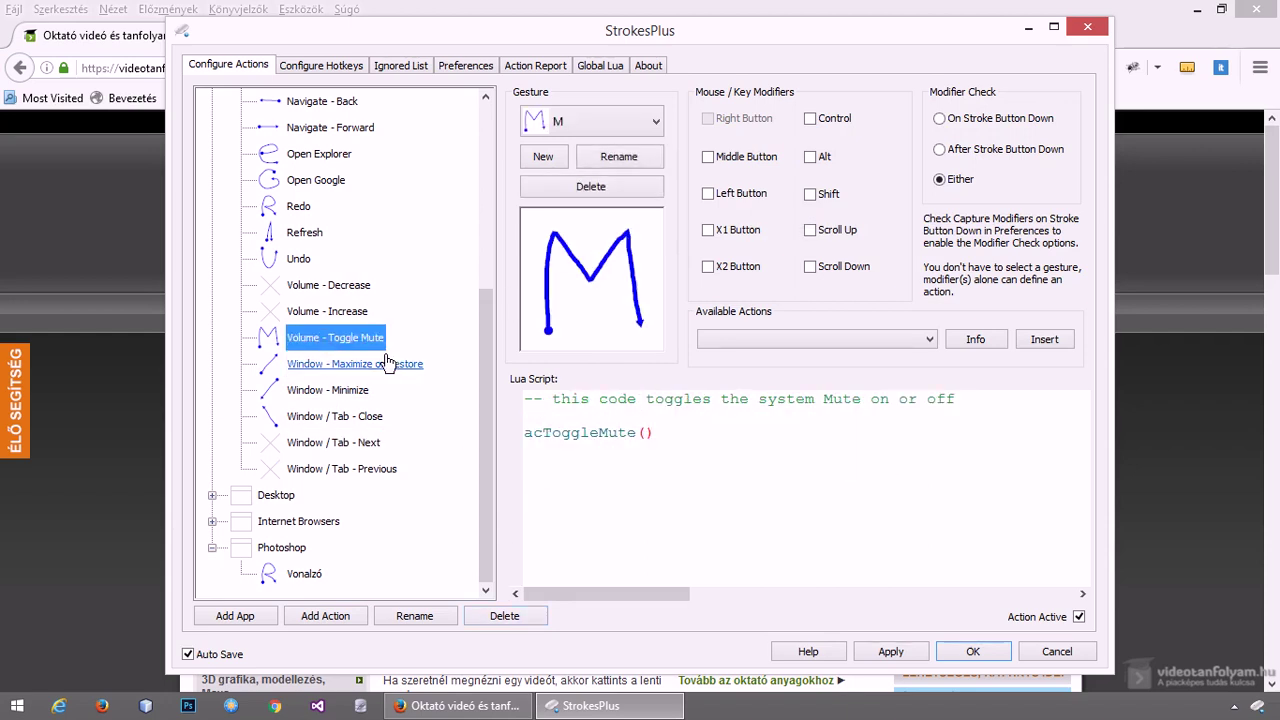
pyautogui.click(402, 67)
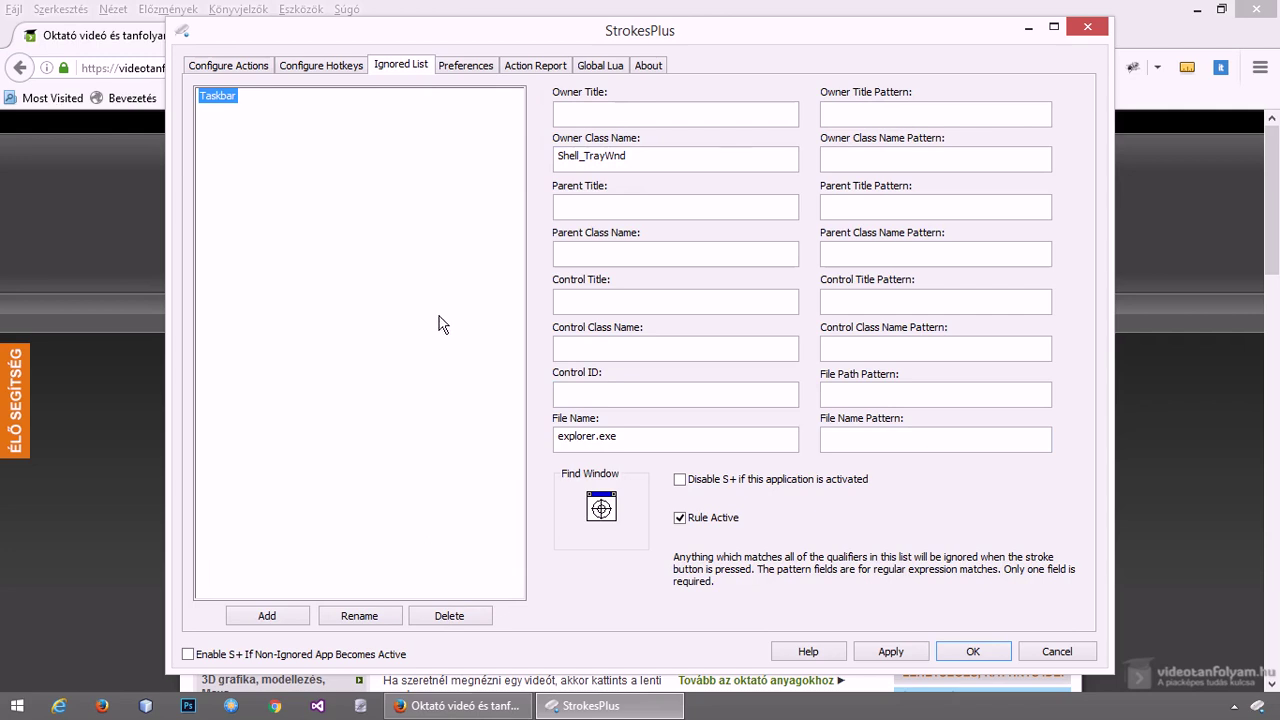
pyautogui.click(232, 66)
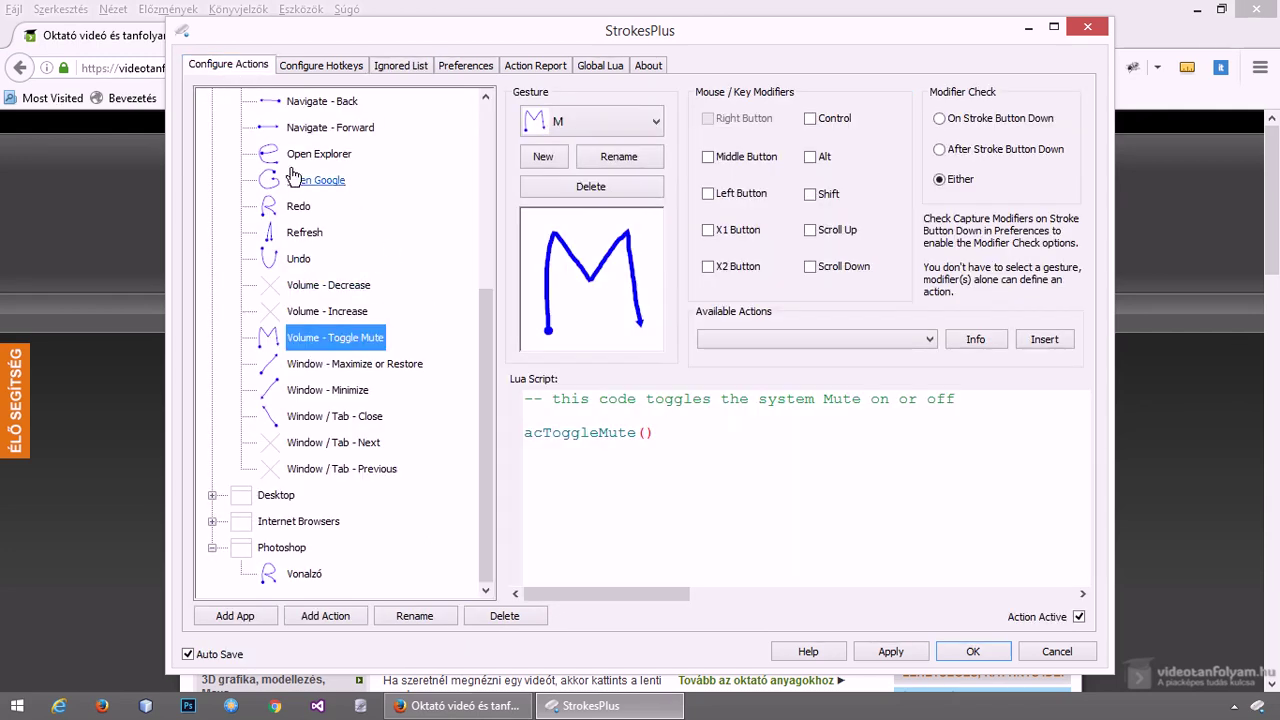
pyautogui.scroll(4, 366, 370)
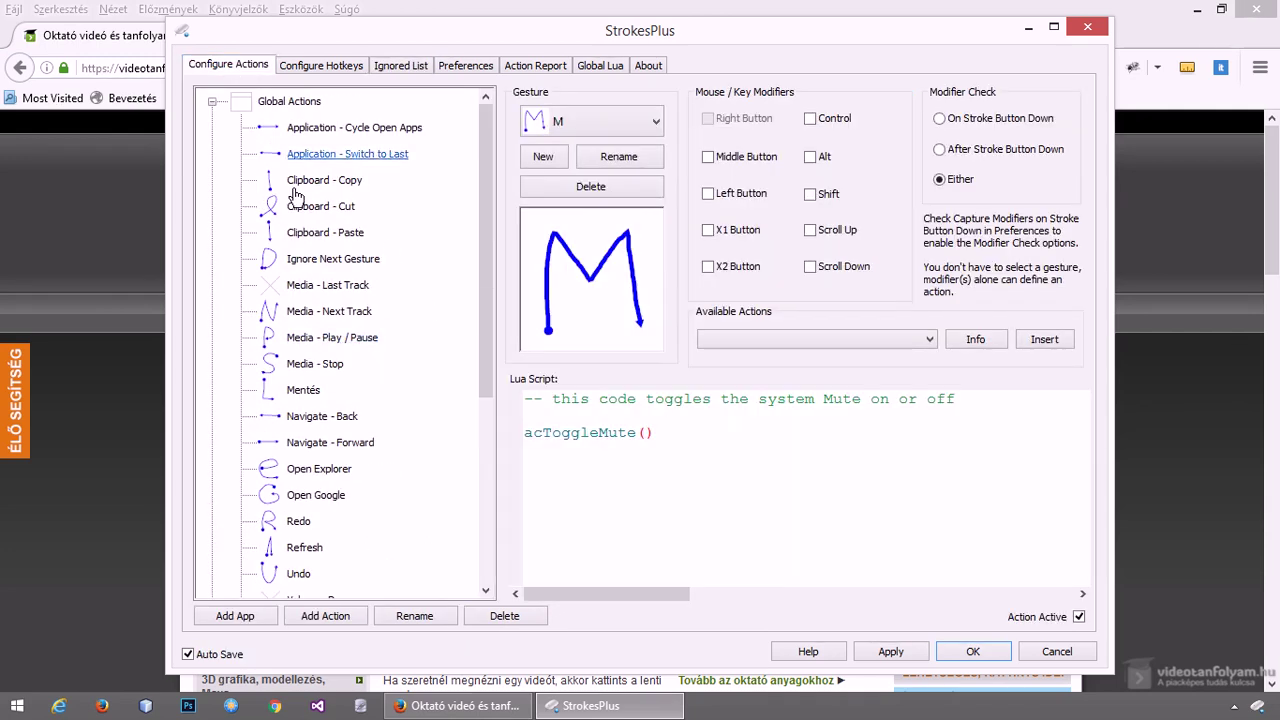
# Add an ignored window named valami with the file name firefox.exe and apply the rule.
pyautogui.click(398, 66)
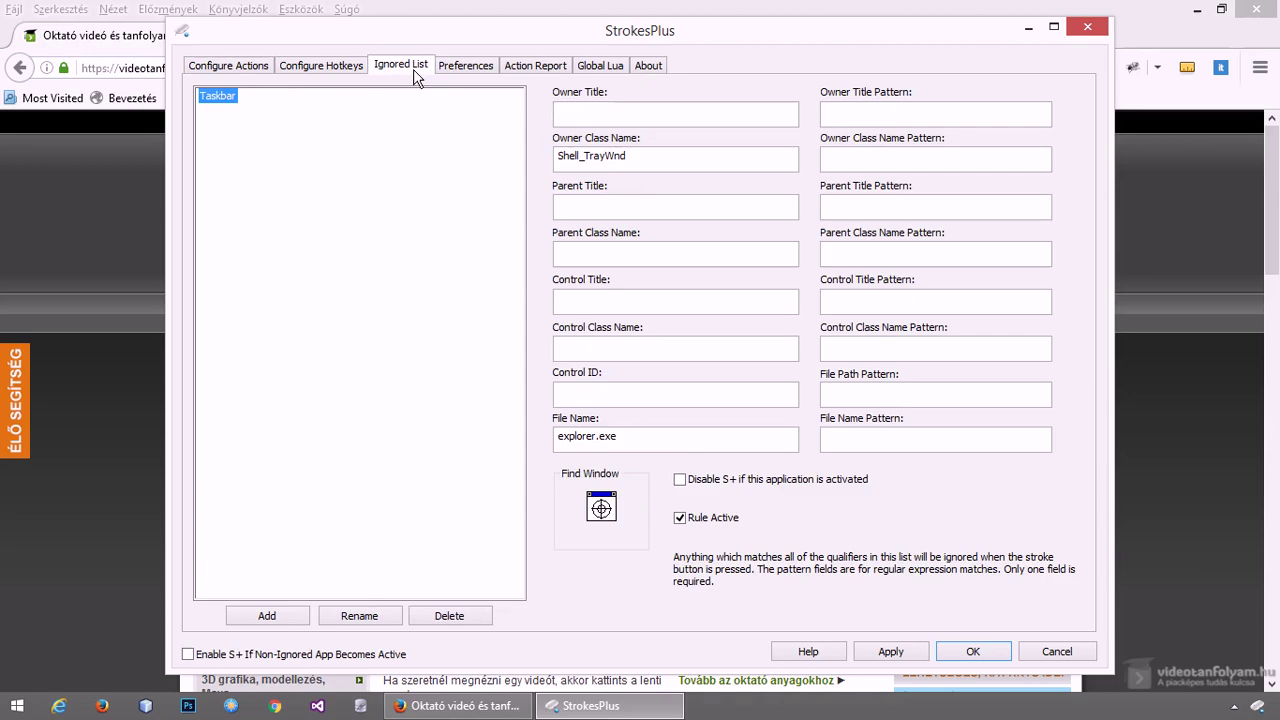
pyautogui.click(298, 612)
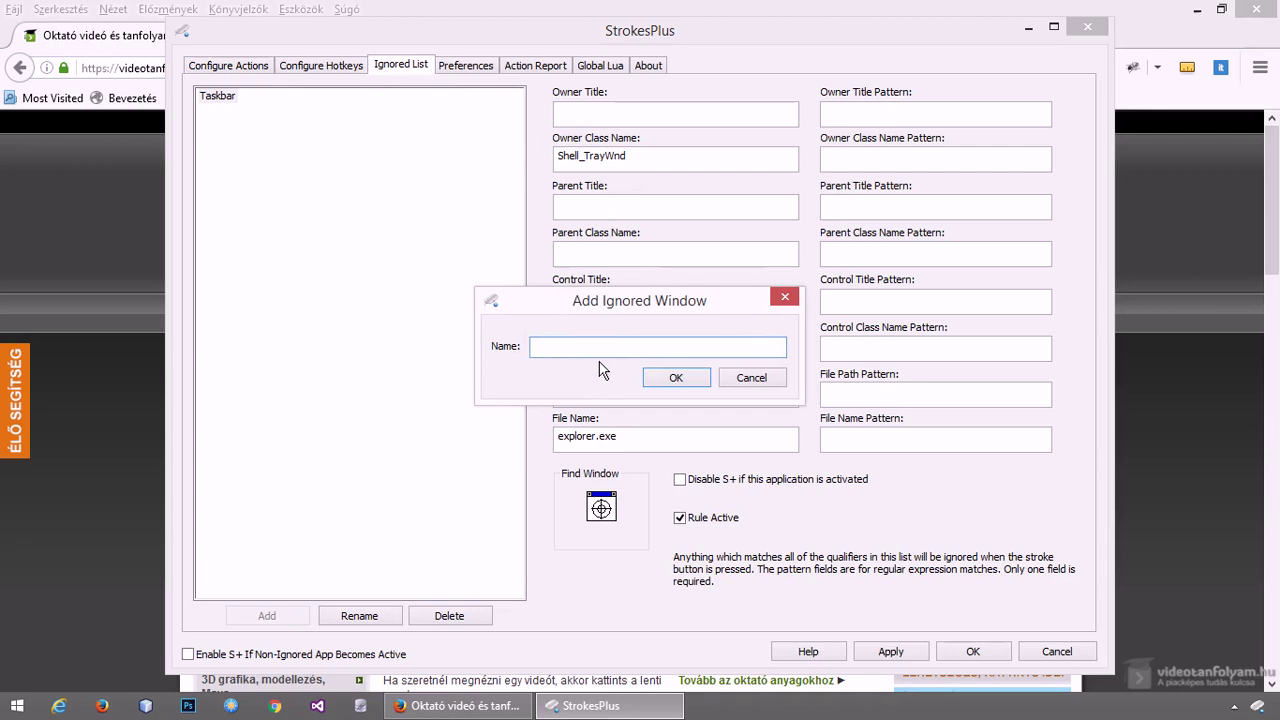
pyautogui.write('valami')
pyautogui.press('Return')
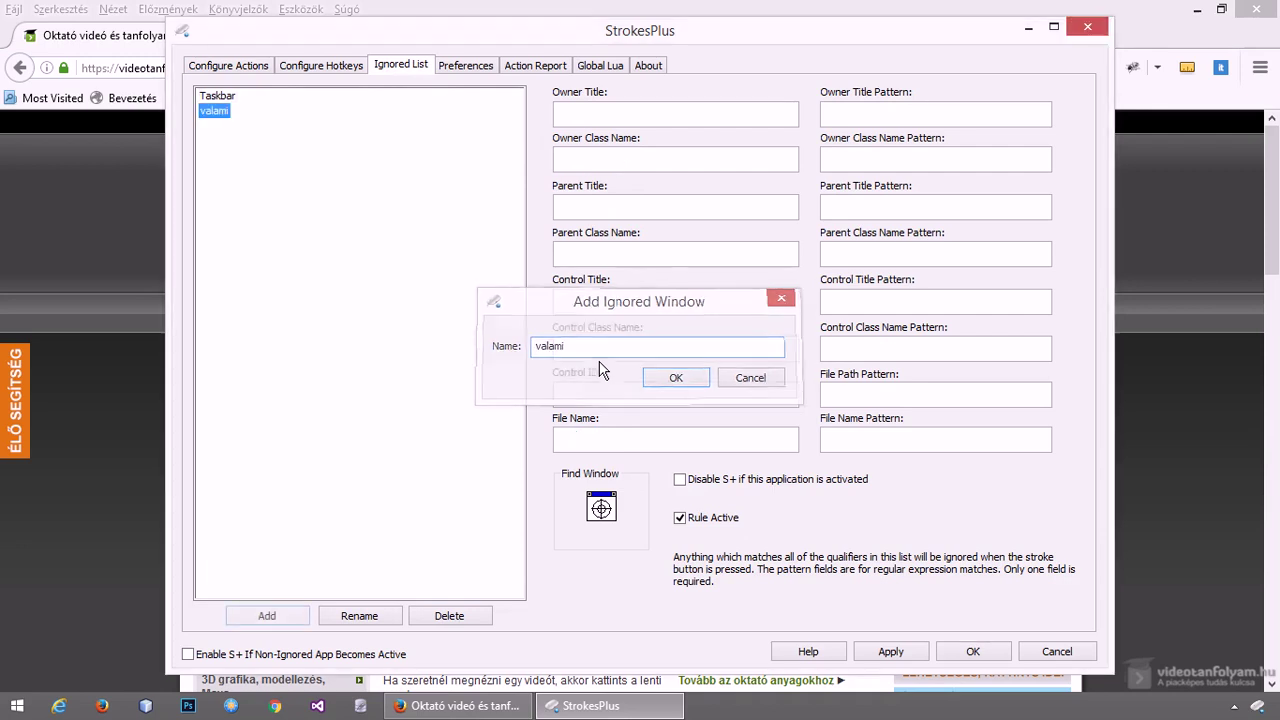
pyautogui.click(593, 445)
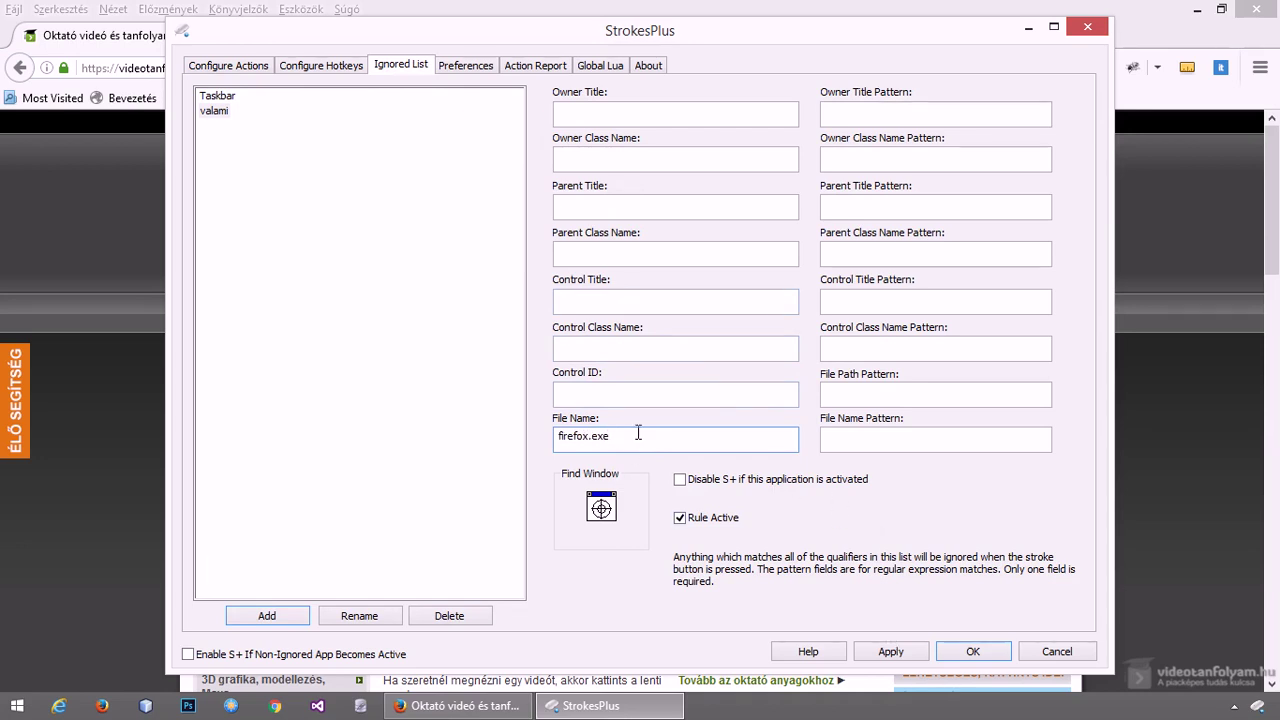
pyautogui.click(900, 652)
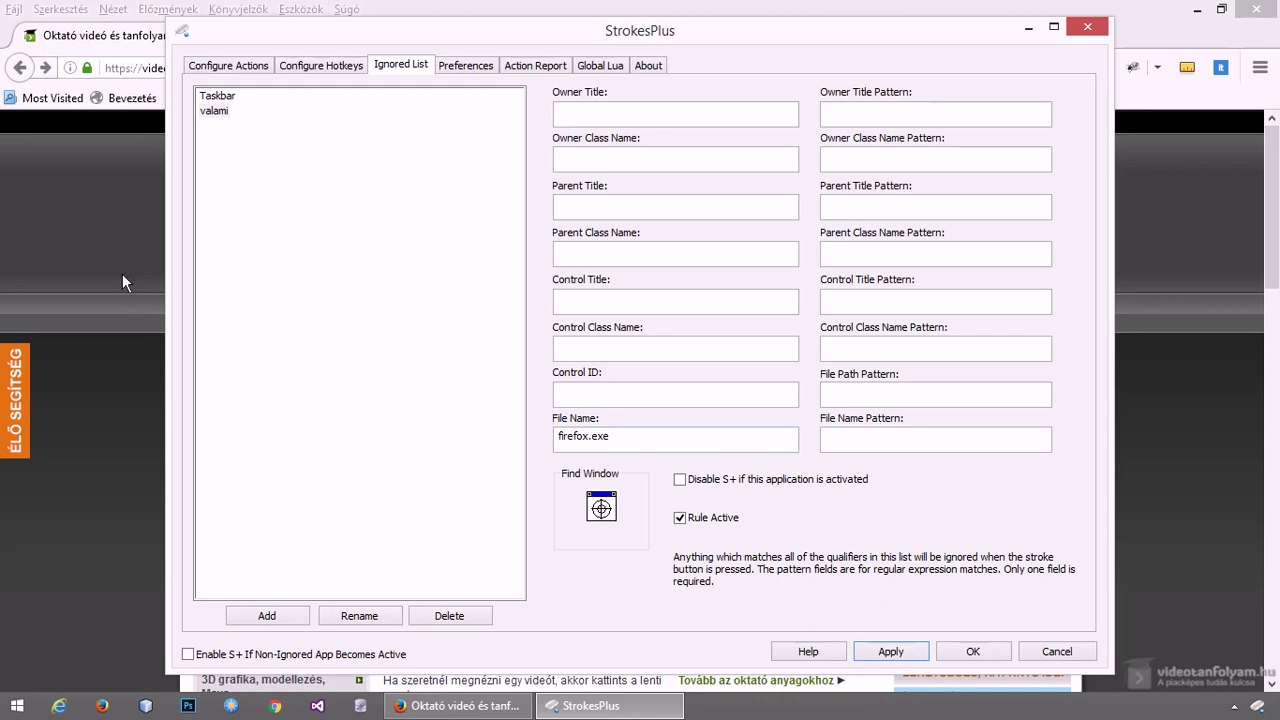
# Switch to Firefox and open the web page's context menu to test the ignore rule.
pyautogui.click(122, 290)
pyautogui.rightClick(125, 290)
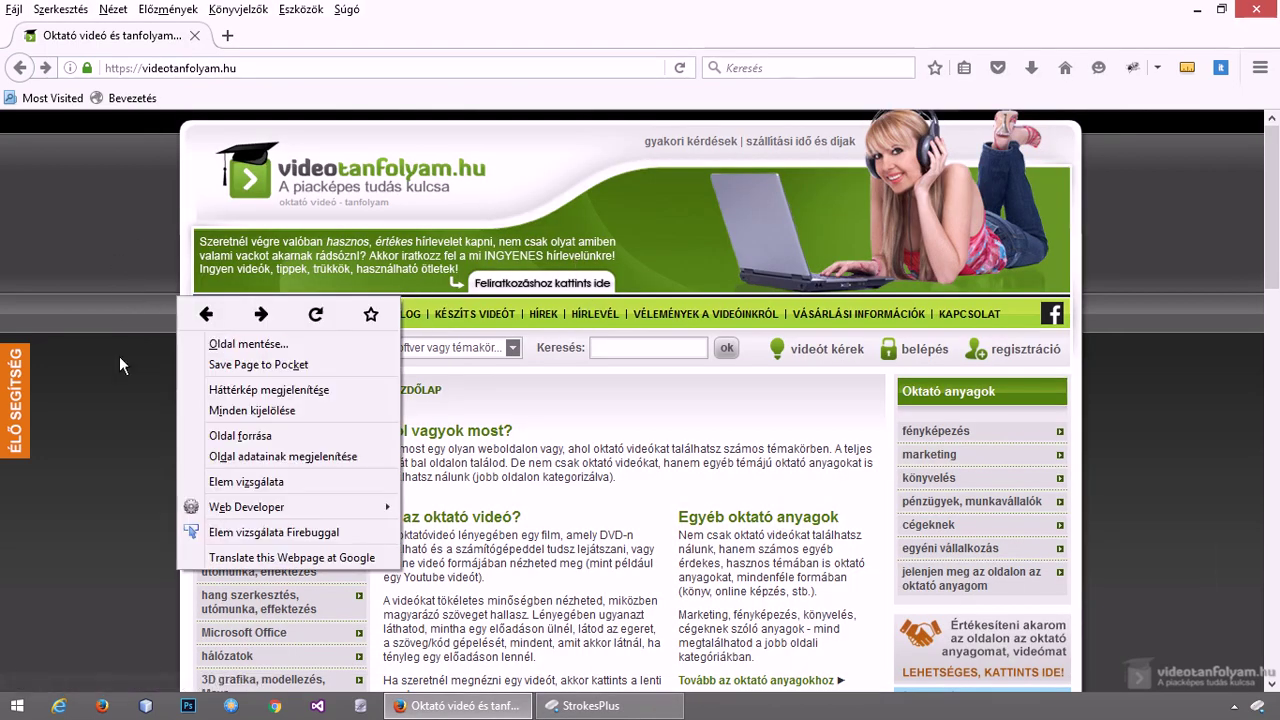
# Test the ignore rule by opening and dismissing the Firefox page's context menu at several spots.
pyautogui.click(107, 468)
pyautogui.rightClick(82, 387)
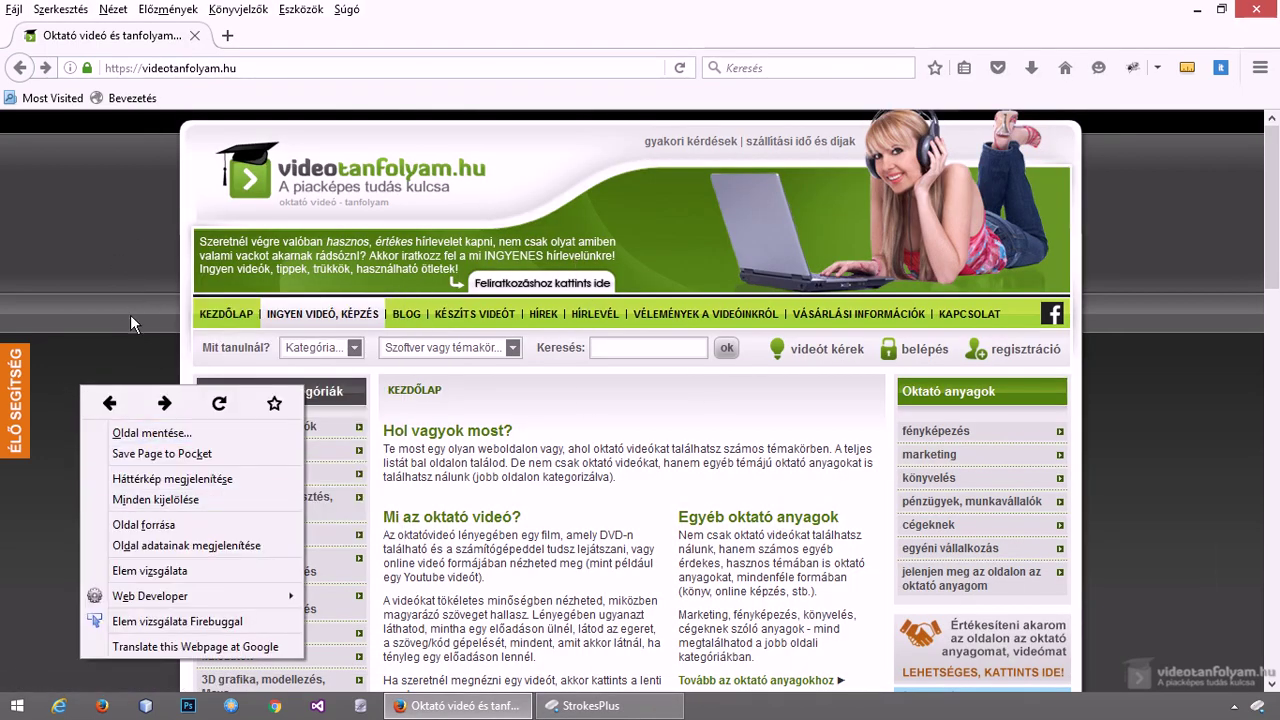
pyautogui.click(315, 347)
pyautogui.rightClick(258, 330)
pyautogui.click(86, 492)
# Switch back to StrokesPlus and view the prompt for naming another ignored window, closing it without adding one.
pyautogui.hotkey('alt', 'Tab')
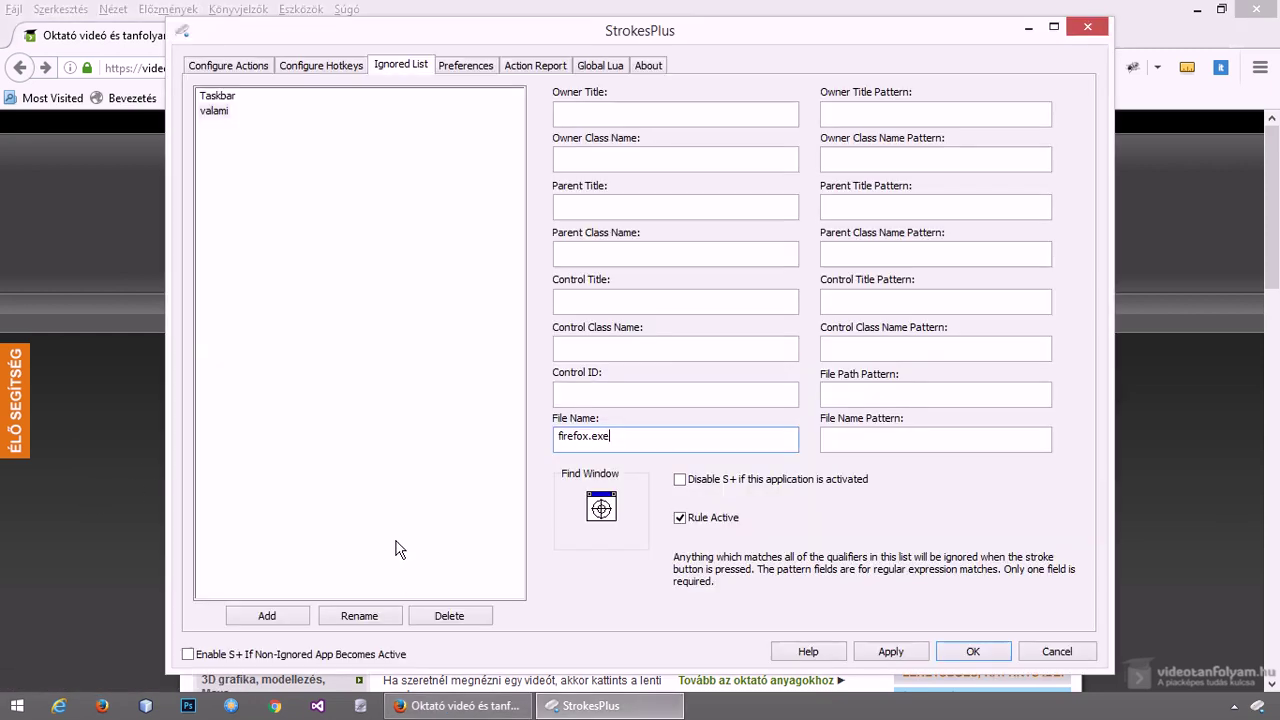
pyautogui.click(272, 616)
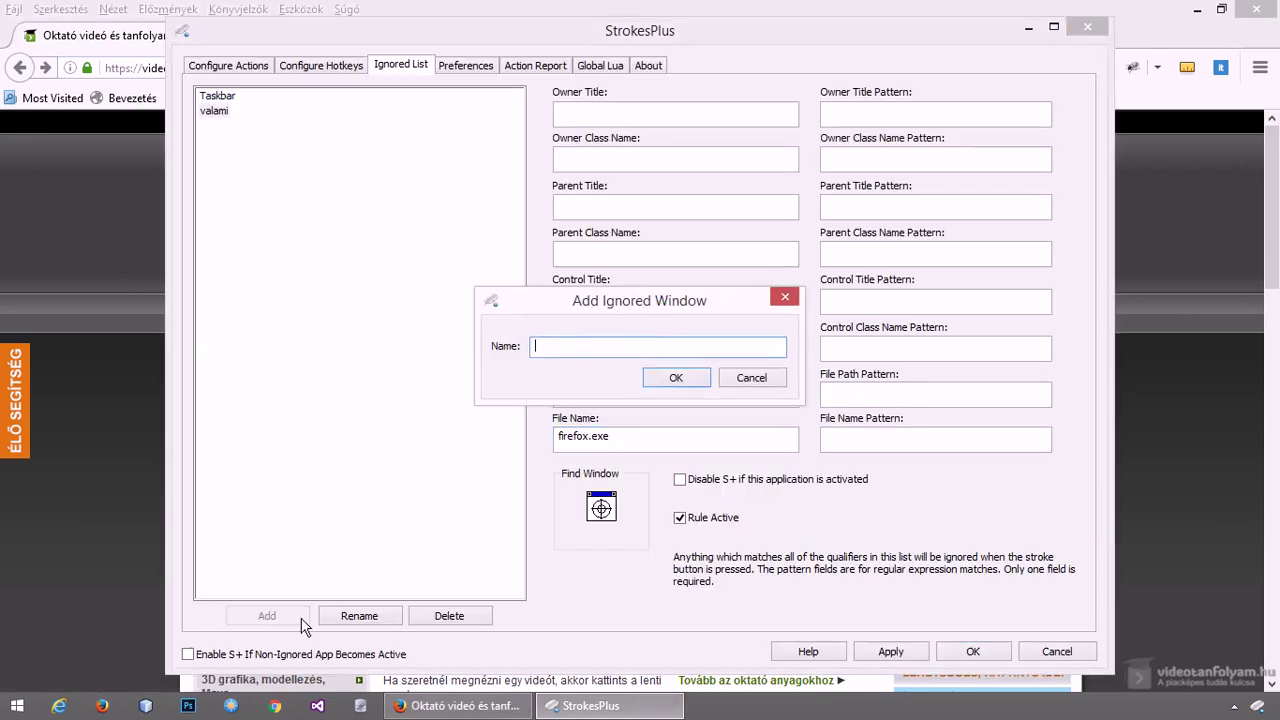
pyautogui.click(752, 378)
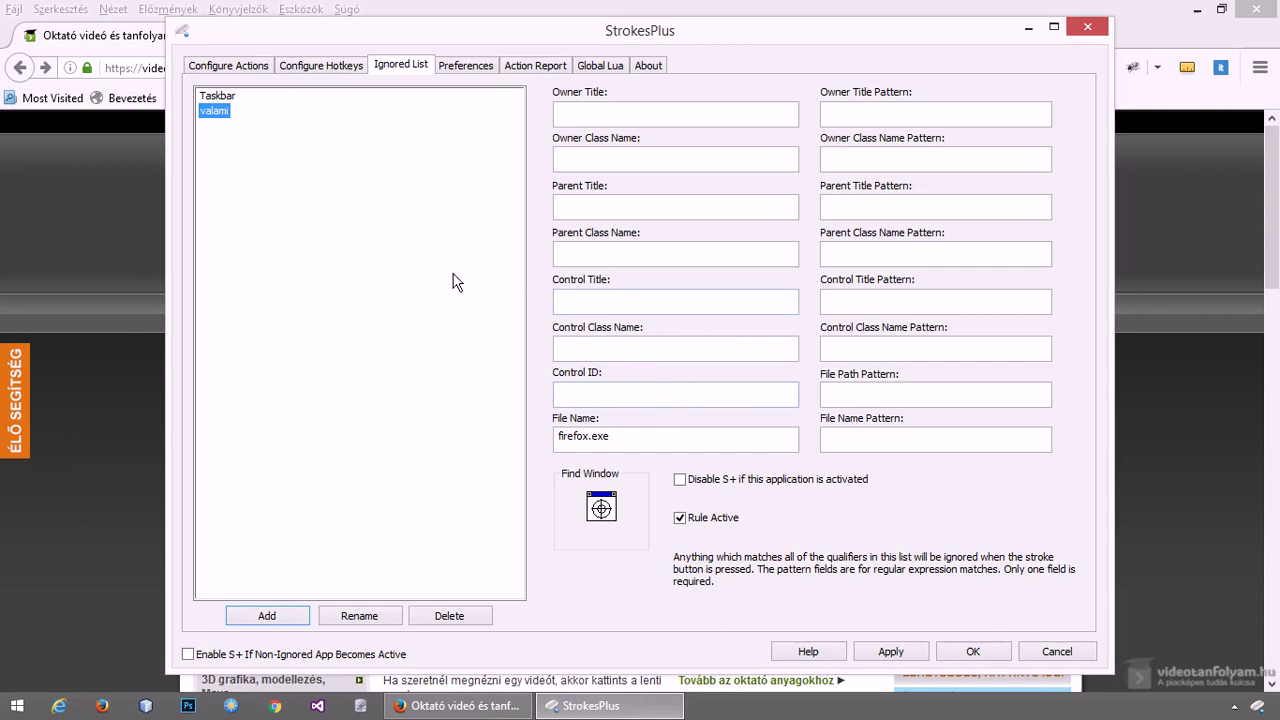
# Review the stroke button and stroke style preferences and toggle StrokesPlus from the system tray.
pyautogui.click(466, 67)
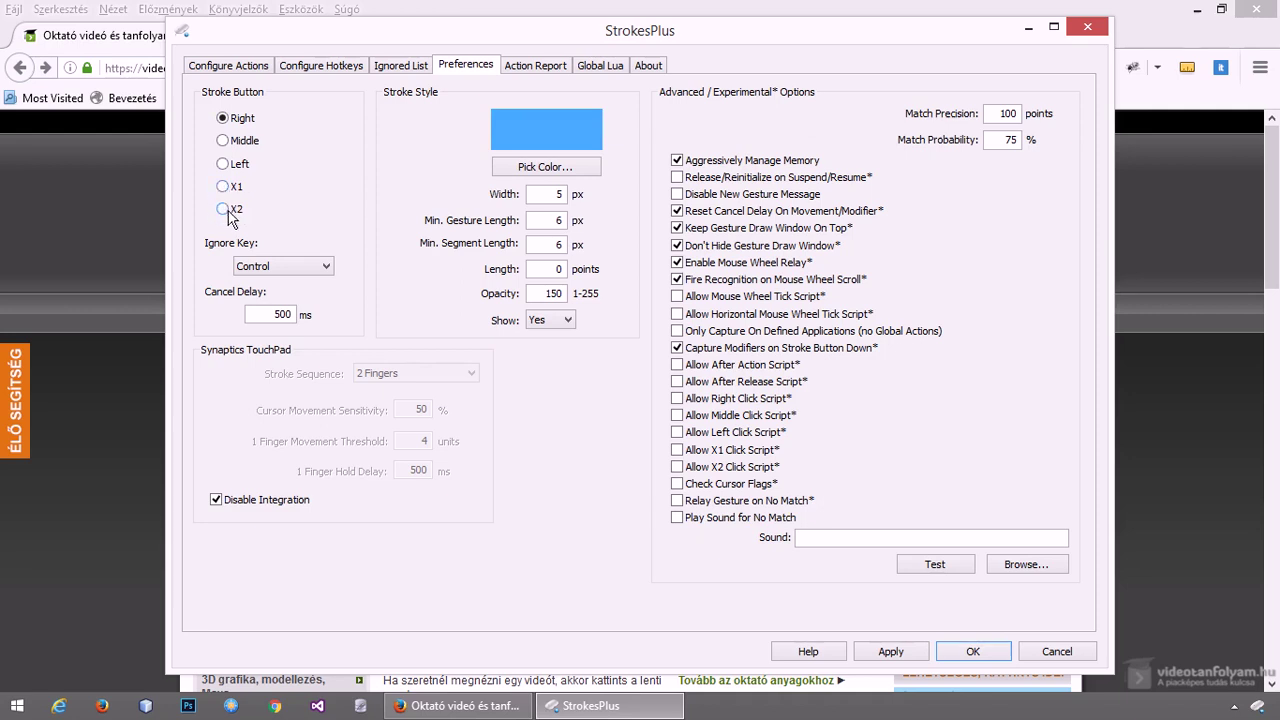
pyautogui.click(1258, 707)
pyautogui.moveTo(1262, 708)
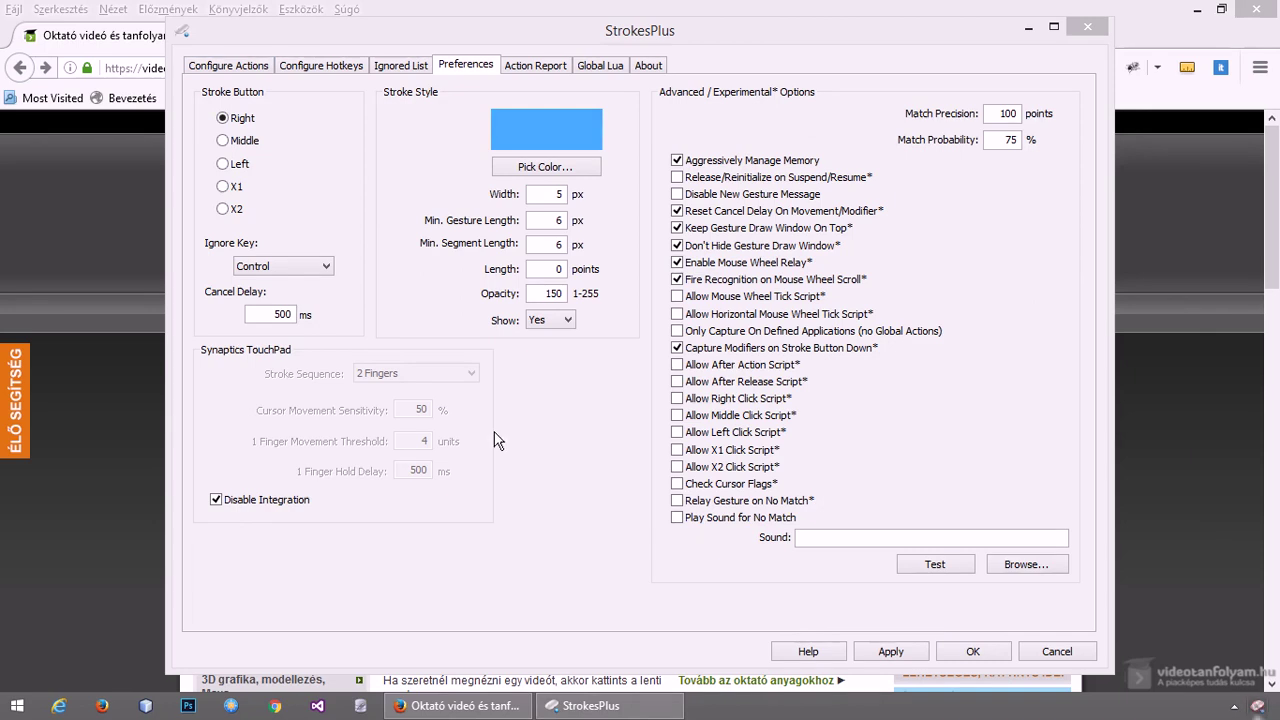
# Review the Ignore Next Gesture and Open Google actions among the global actions.
pyautogui.click(243, 66)
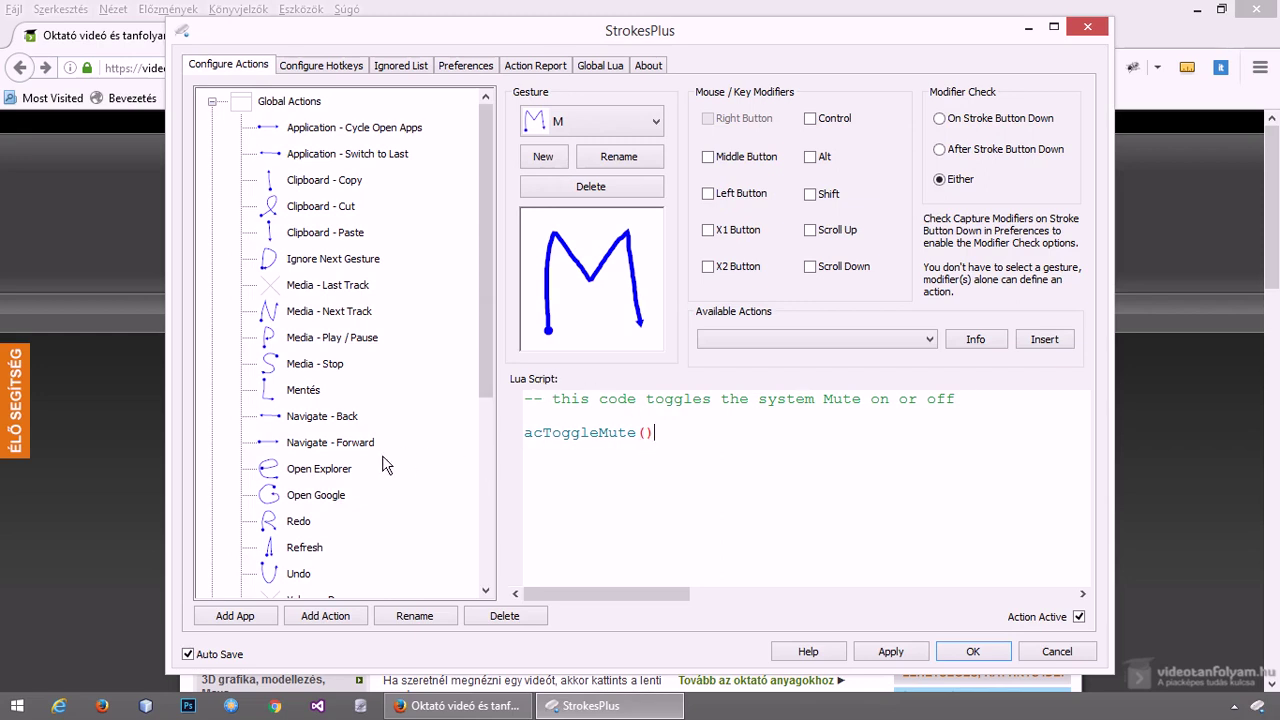
pyautogui.click(345, 260)
pyautogui.click(327, 493)
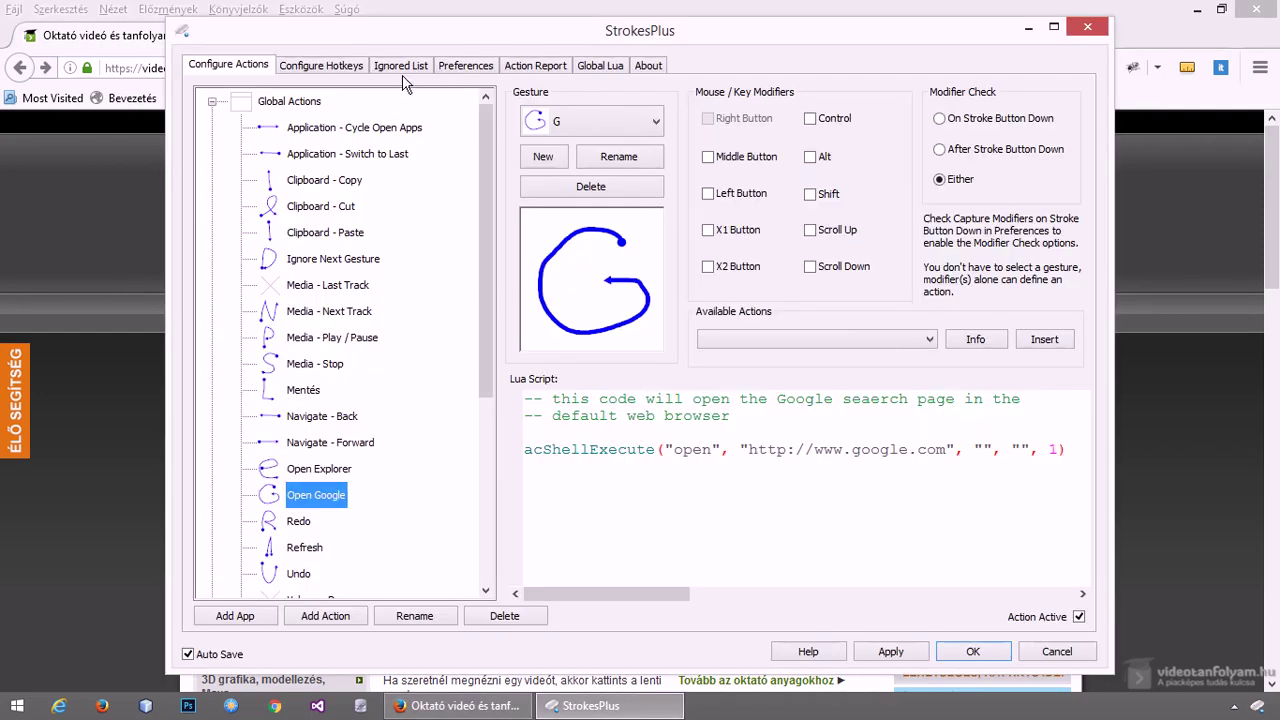
# Delete the ignored window entry valami and apply the change.
pyautogui.click(401, 65)
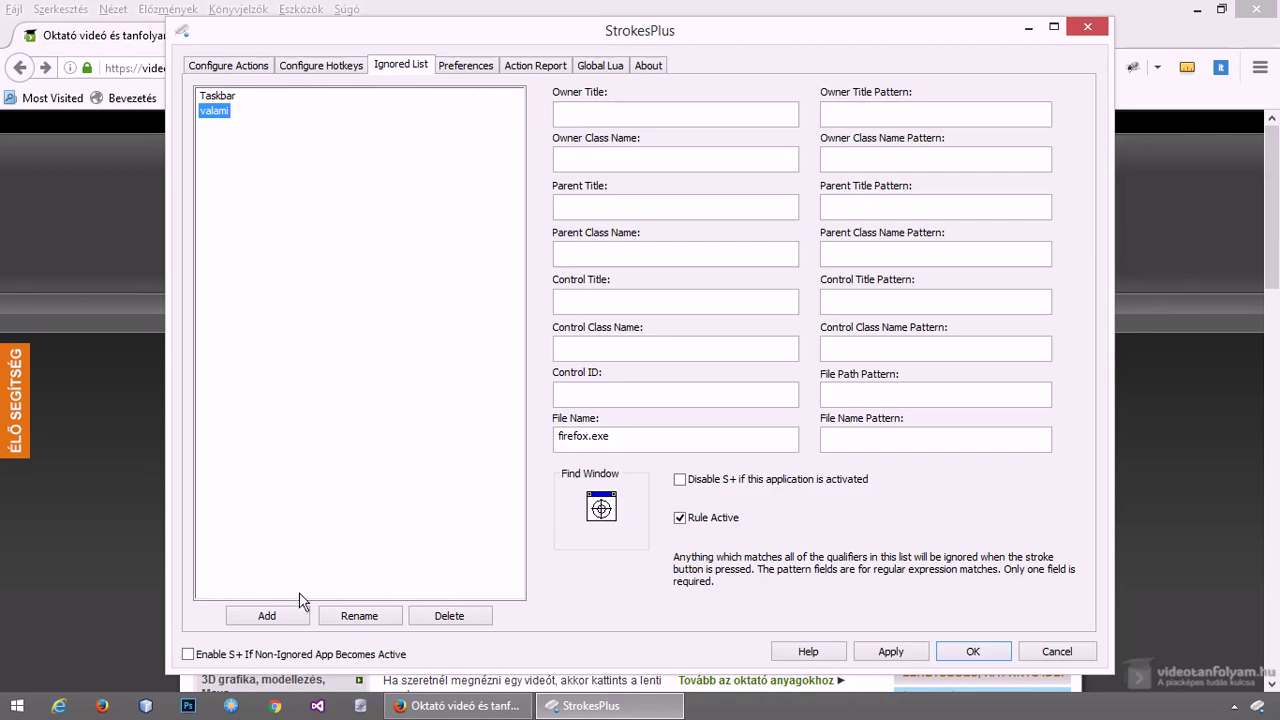
pyautogui.click(440, 617)
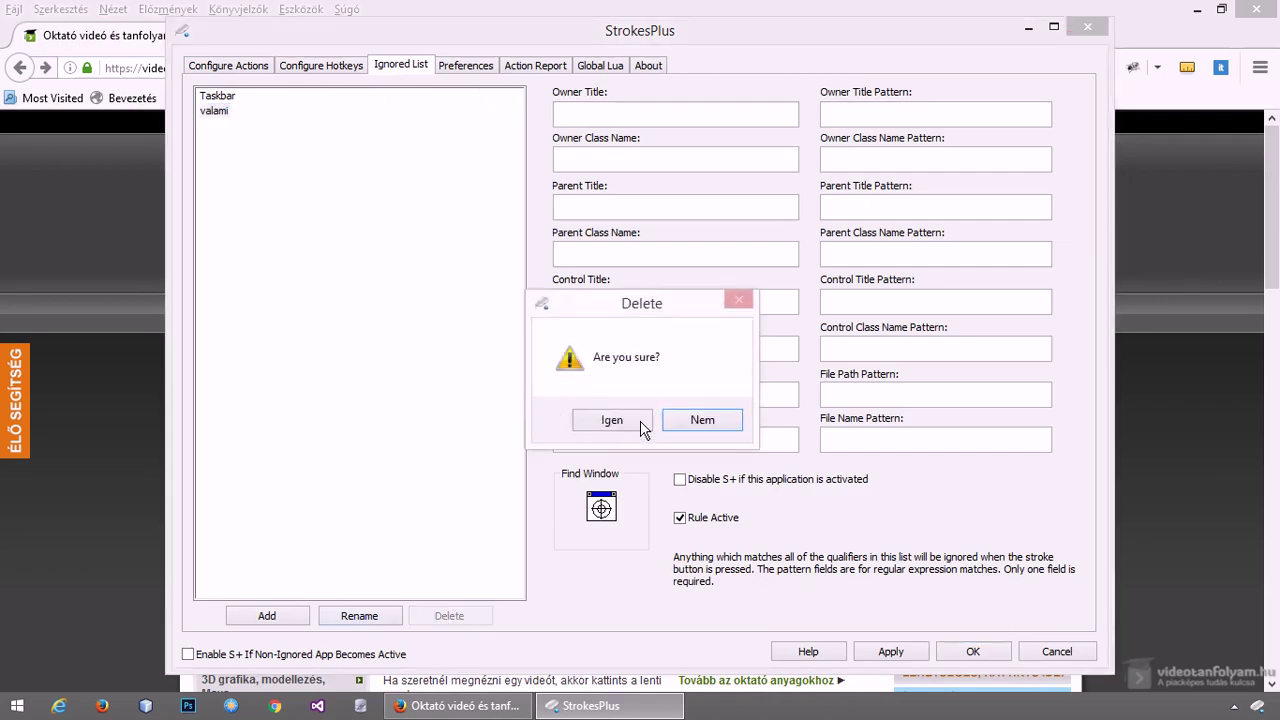
pyautogui.click(634, 420)
pyautogui.click(890, 651)
# Switch to Firefox and draw the G gesture on the web page to open Google in a new tab.
pyautogui.click(91, 350)
pyautogui.click(322, 347)
pyautogui.hotkey('ctrl', 't')
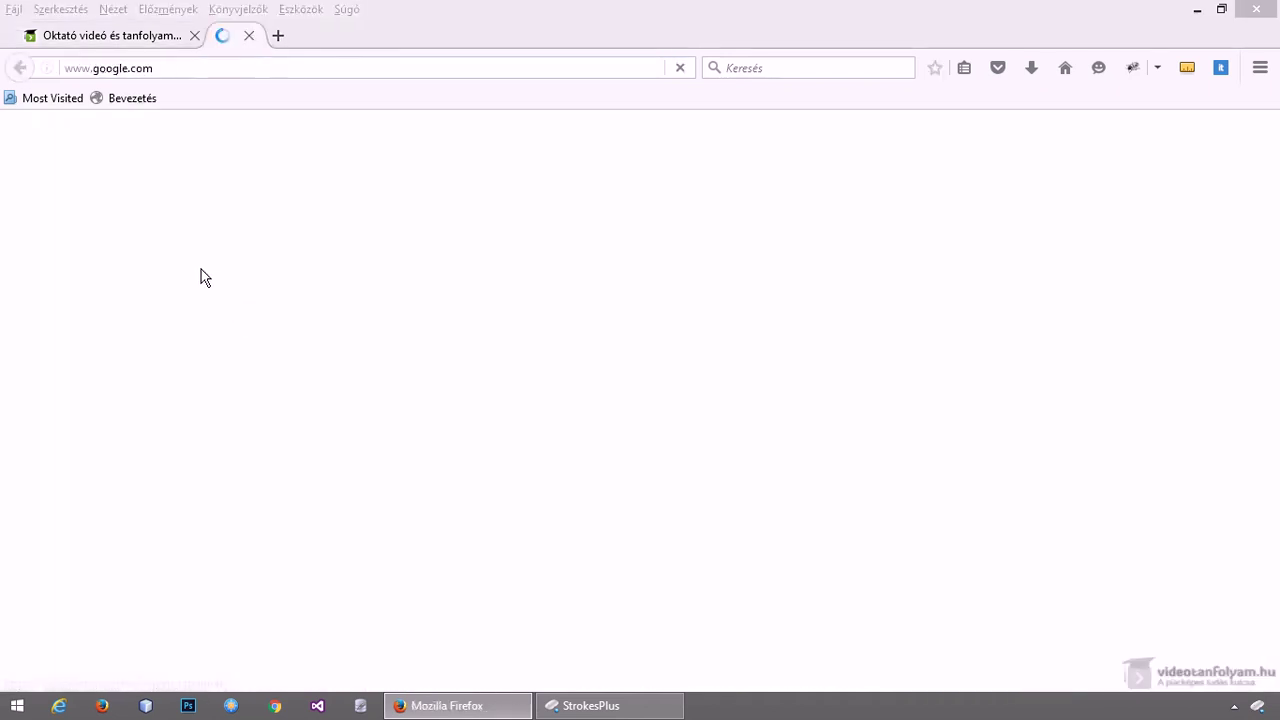
# Return to StrokesPlus, examine the Open Google action's acShellExecute line, and draw the G gesture to open Google again.
pyautogui.click(610, 703)
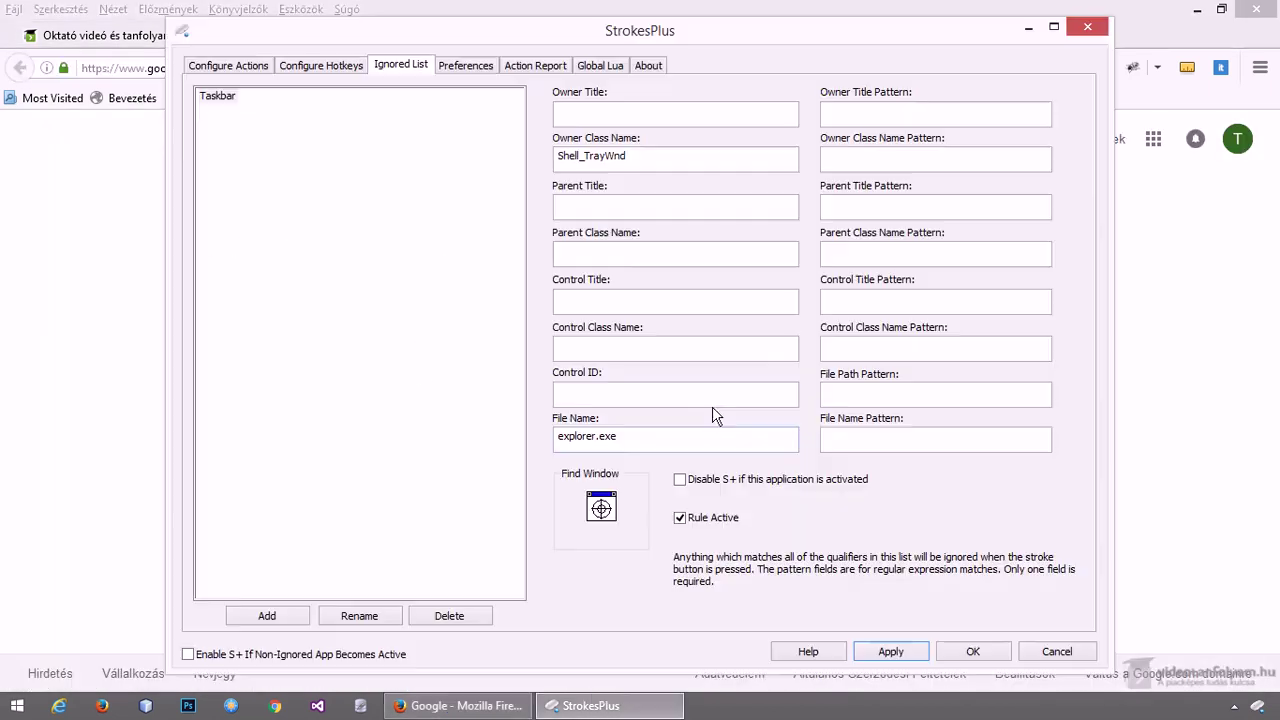
pyautogui.click(228, 65)
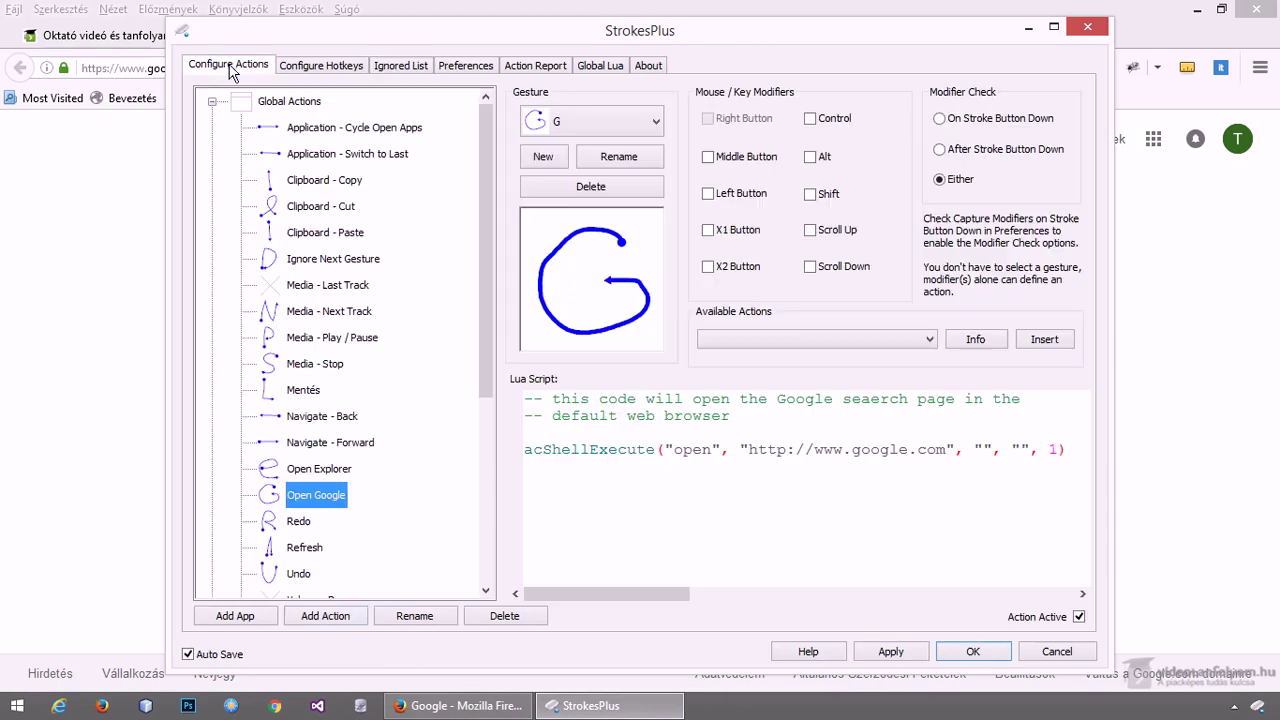
pyautogui.scroll(-2, 443, 423)
pyautogui.moveTo(1076, 450); pyautogui.dragTo(498, 456)
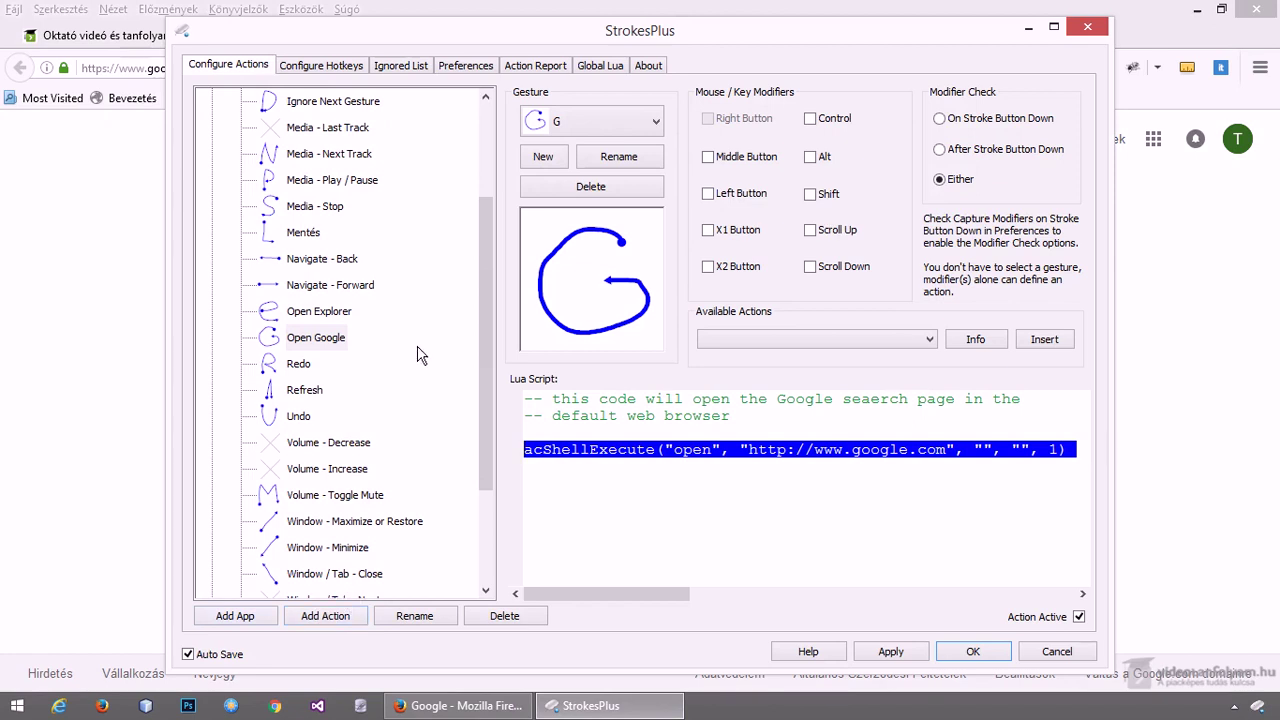
pyautogui.moveTo(715, 249)
pyautogui.mouseDown()
pyautogui.moveTo(704, 312)
pyautogui.moveTo(637, 289)
pyautogui.mouseUp()
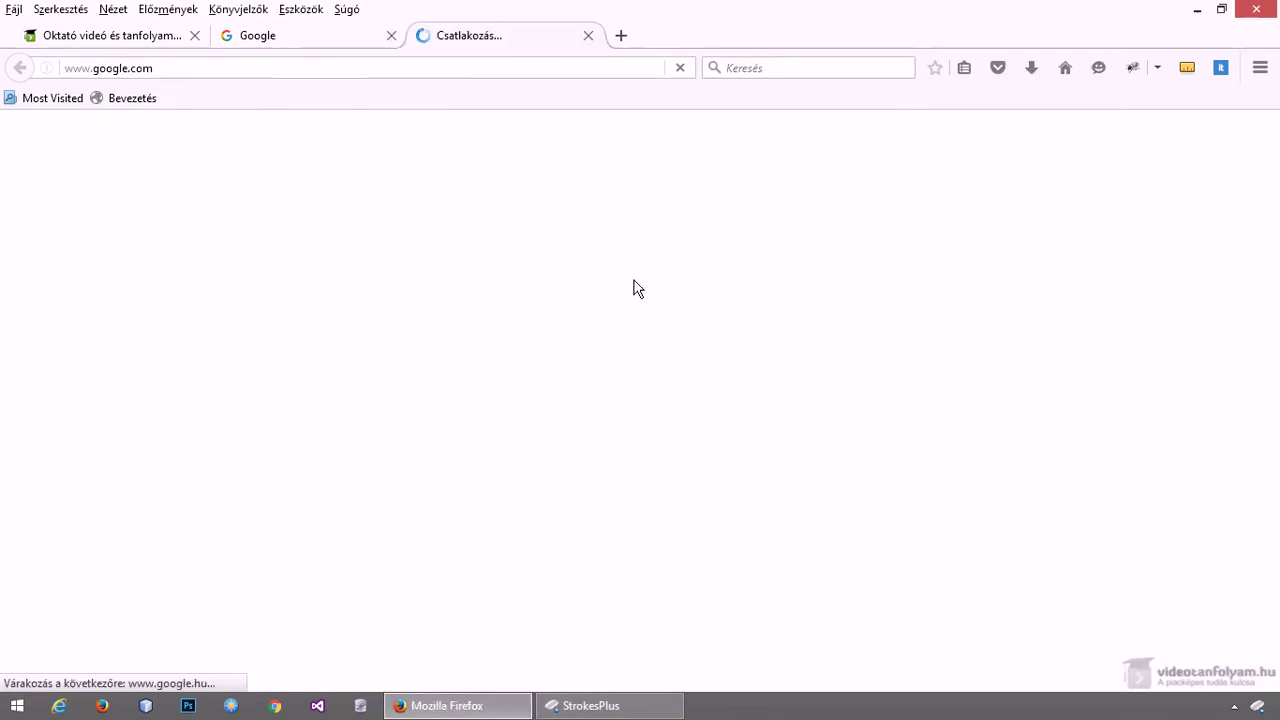